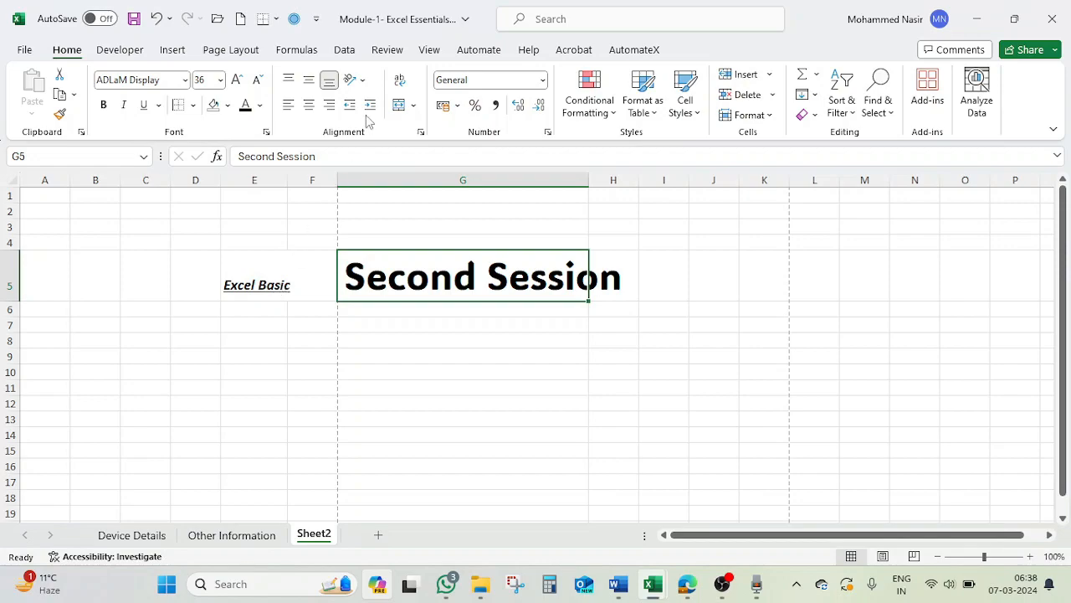
Widen column E slightly so that the text "Excel Basic" in E5 fits inside its cell.
left_click(268, 287)
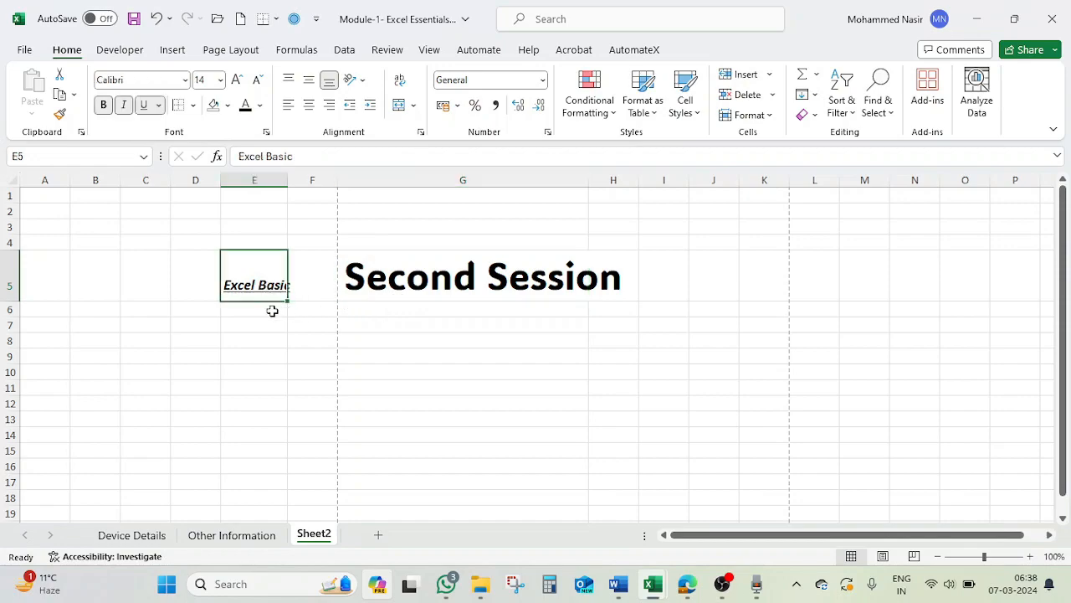
left_click_drag(287, 180, 295, 181)
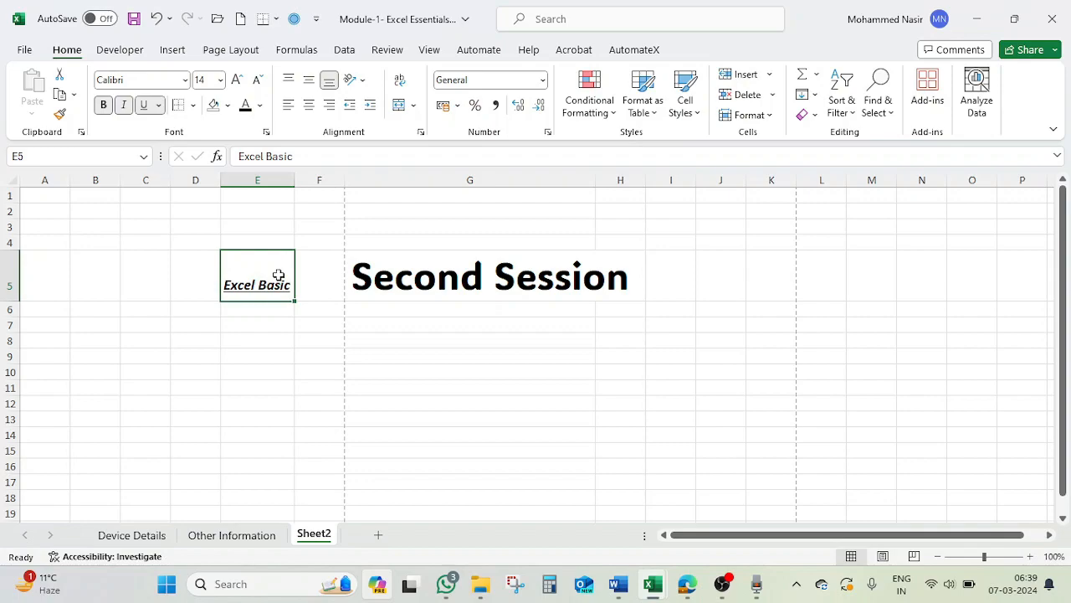
Delete the contents of cell G5 and set its font size to 12.
left_click(413, 283)
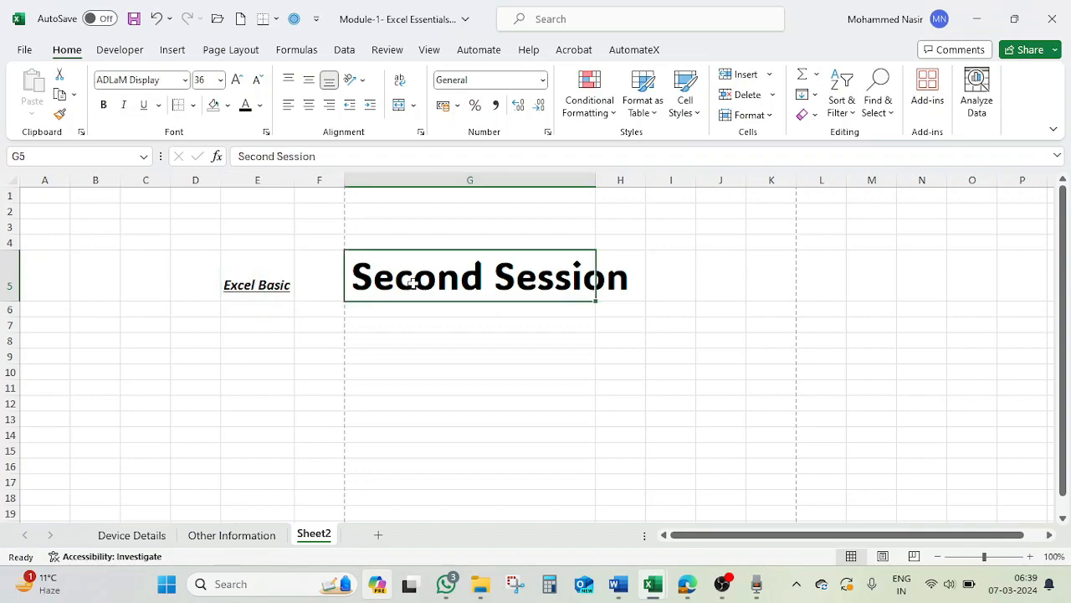
key("Delete")
left_click(269, 287)
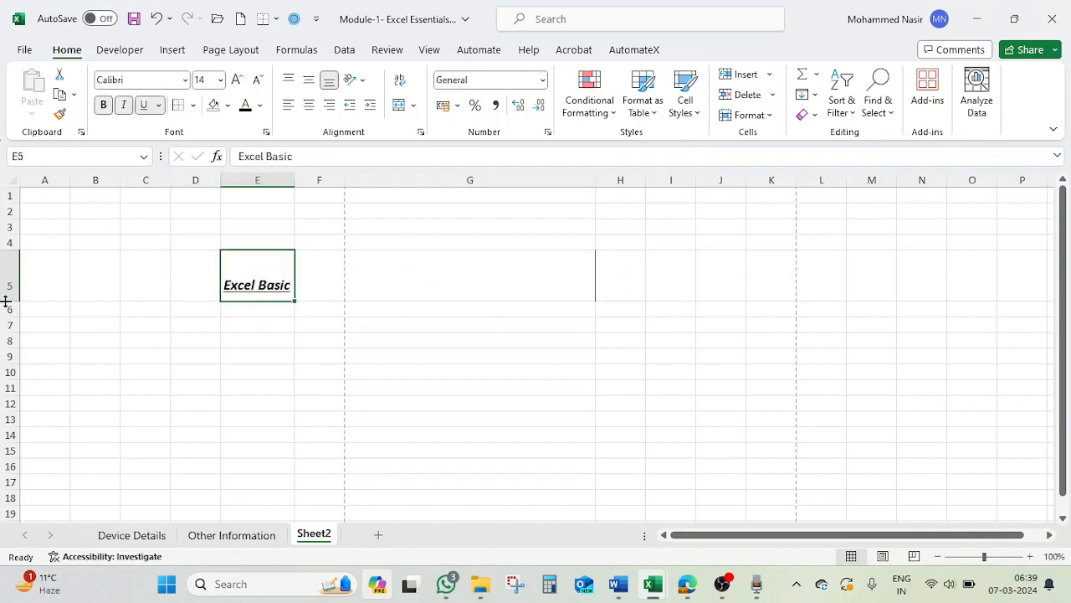
left_click(565, 272)
left_click(212, 79)
type("12")
key("Return")
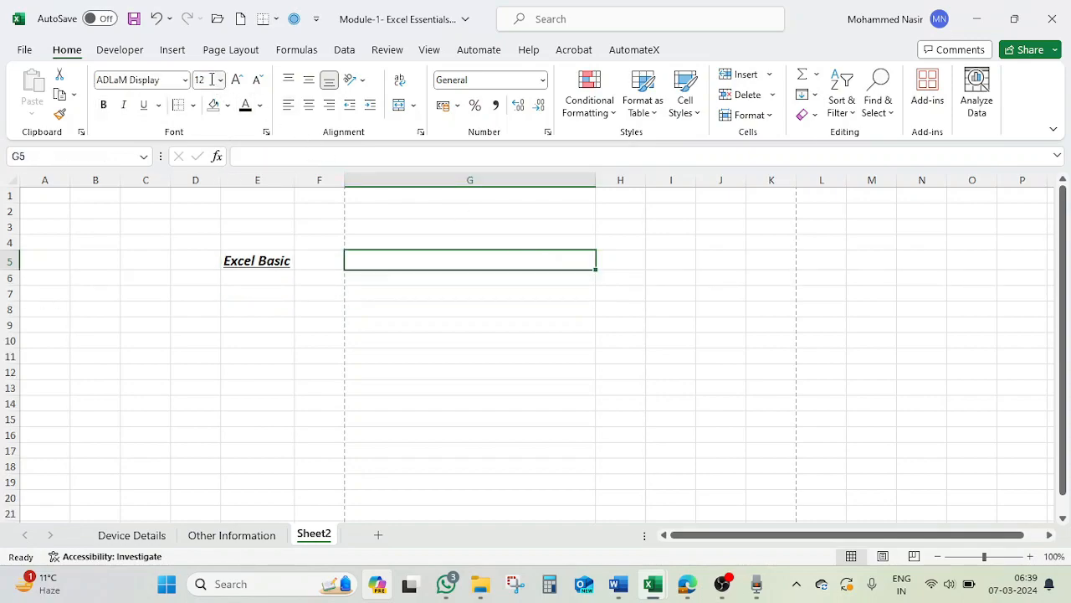
Remove the underline, italic and bold formatting from the text in cell E5.
left_click(274, 261)
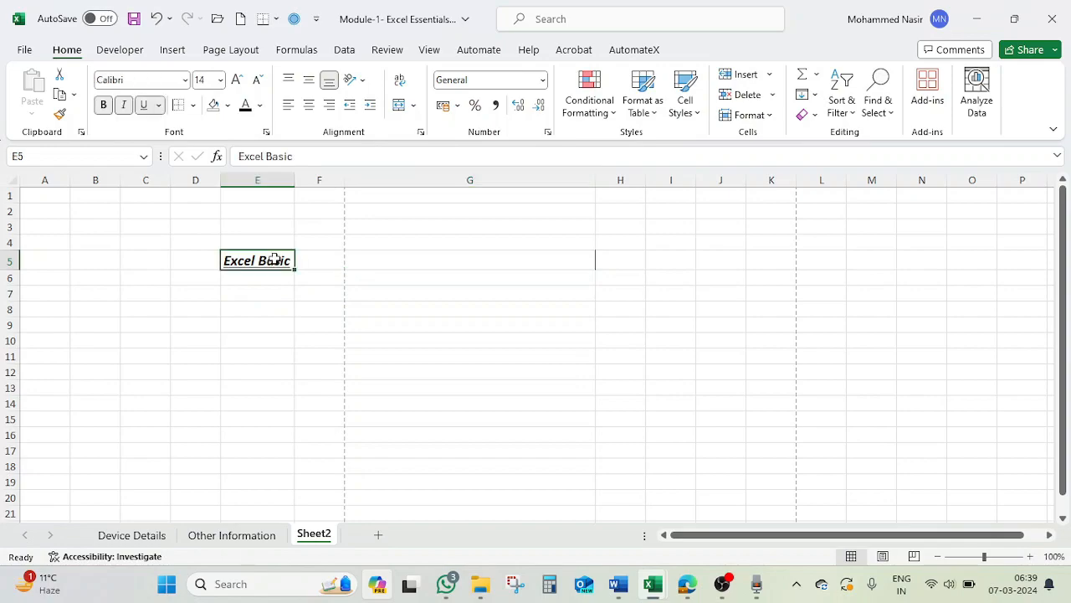
left_click(144, 107)
left_click(124, 105)
left_click(103, 105)
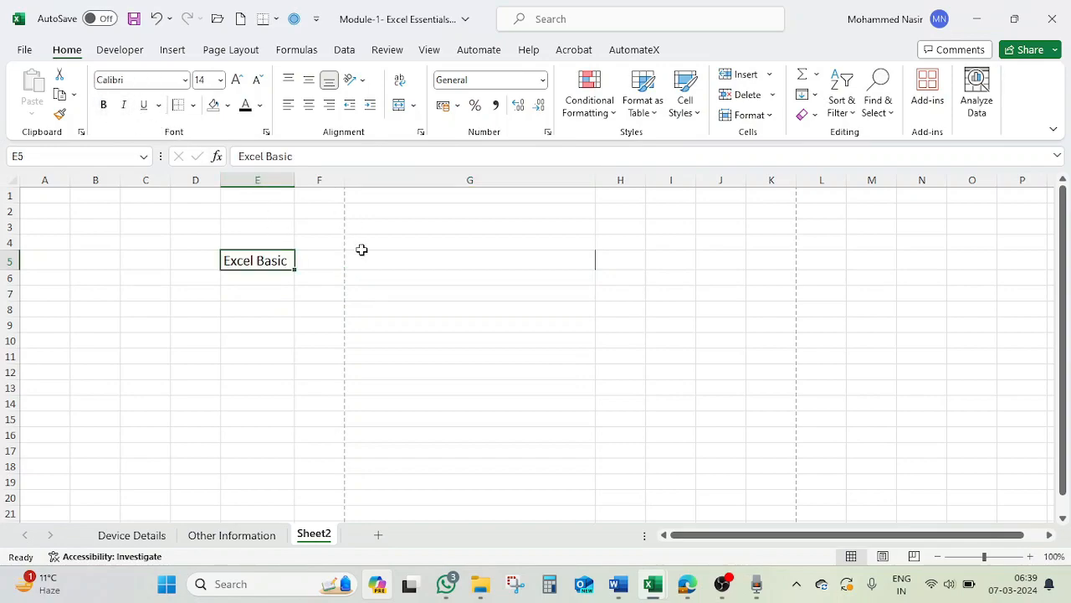
Try the Vertical Text orientation on cell E5 and switch it off again.
left_click(261, 295)
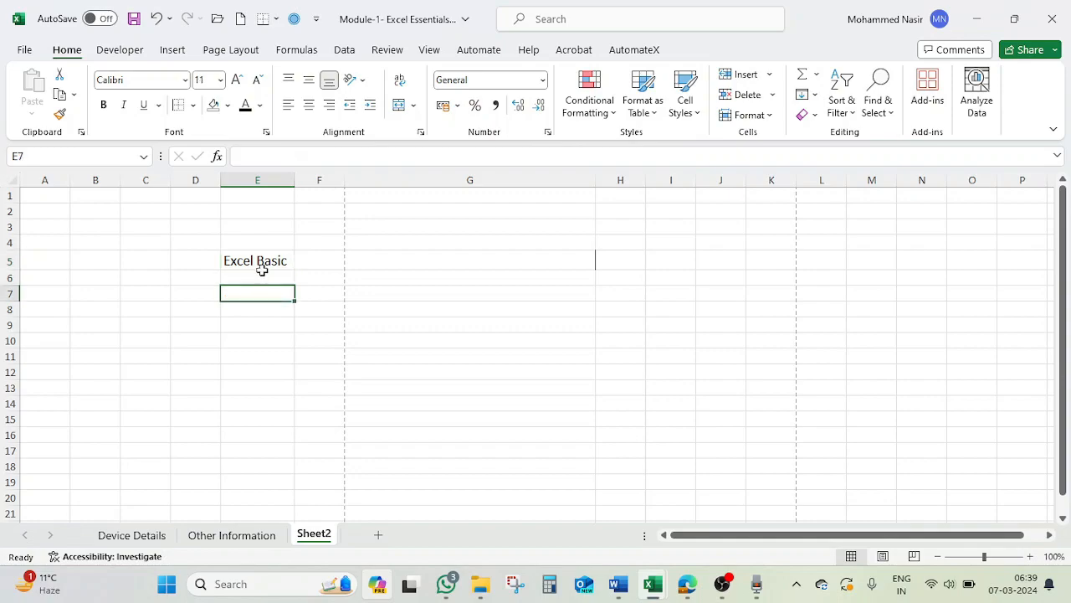
left_click(266, 260)
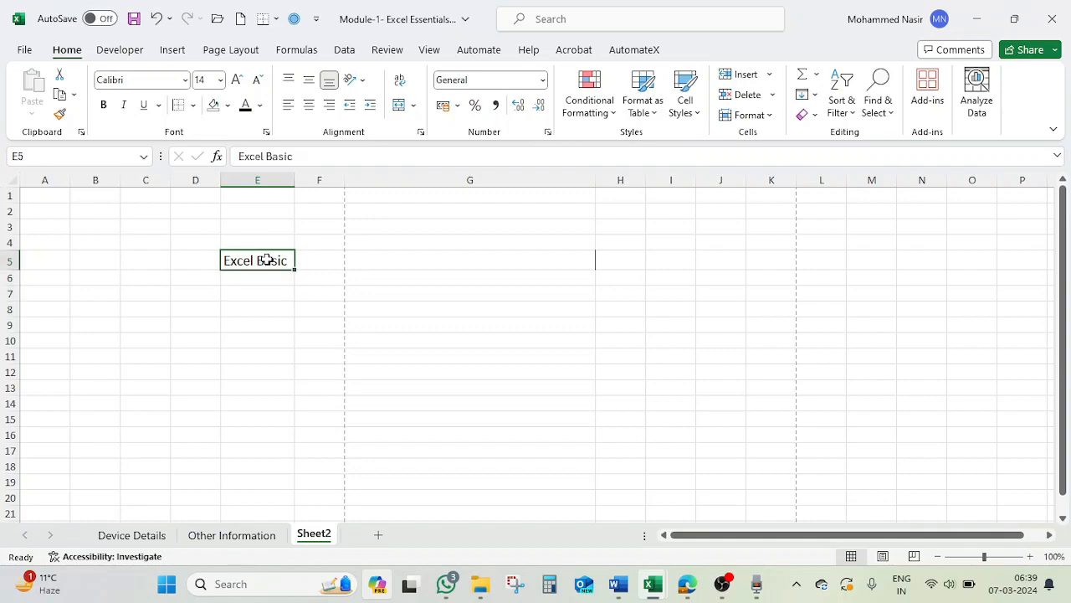
left_click(363, 83)
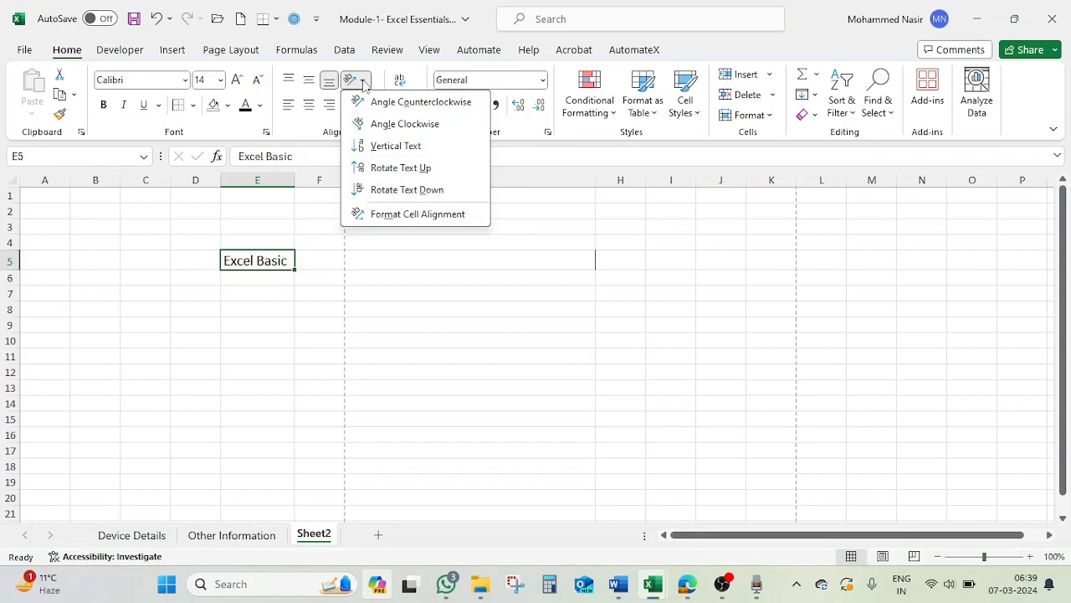
left_click(386, 147)
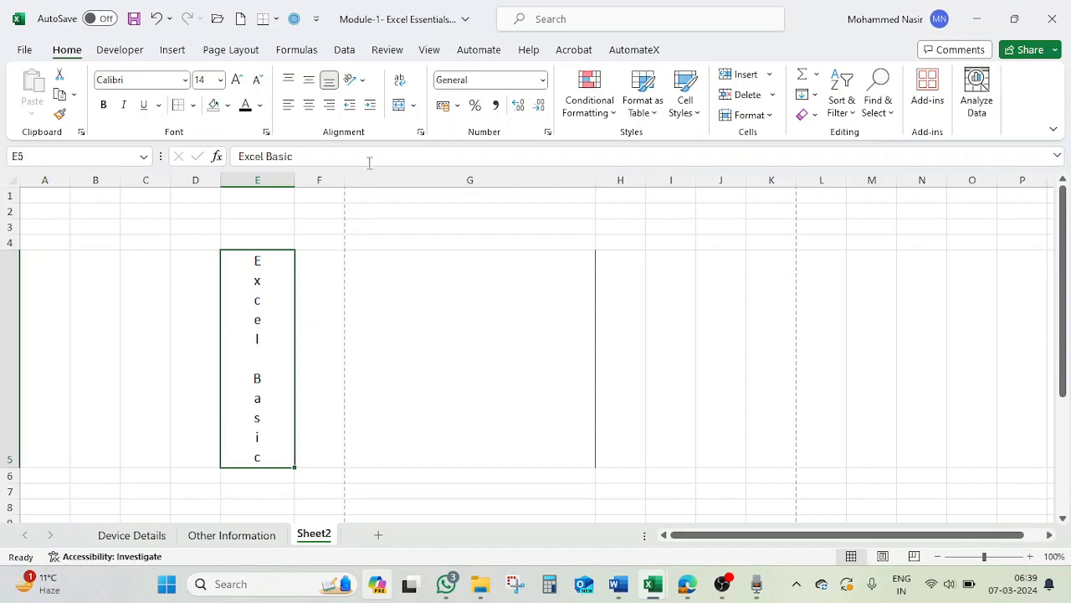
left_click(363, 82)
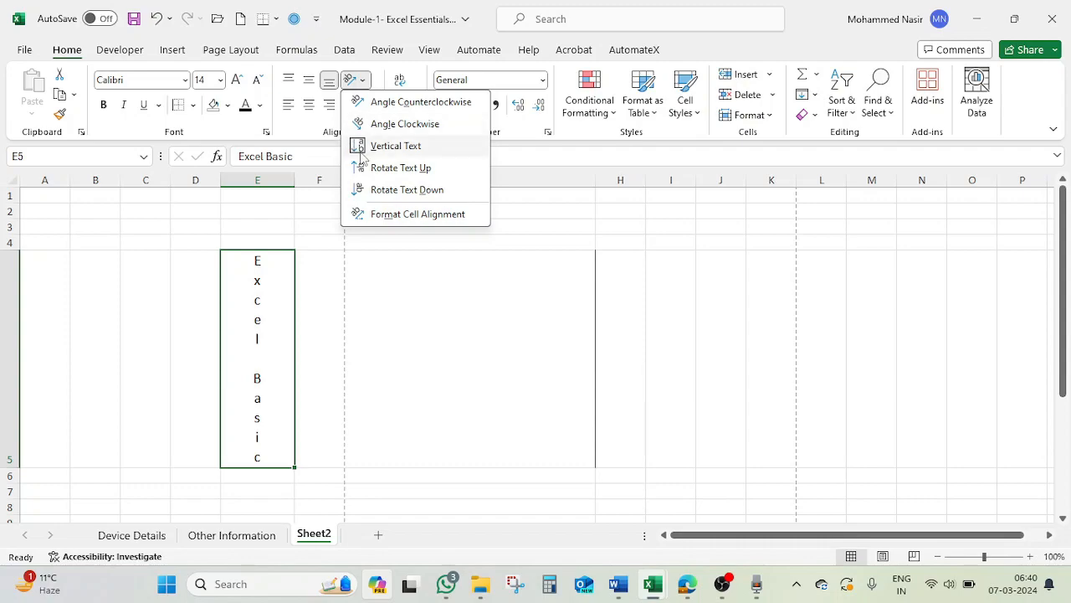
left_click(363, 147)
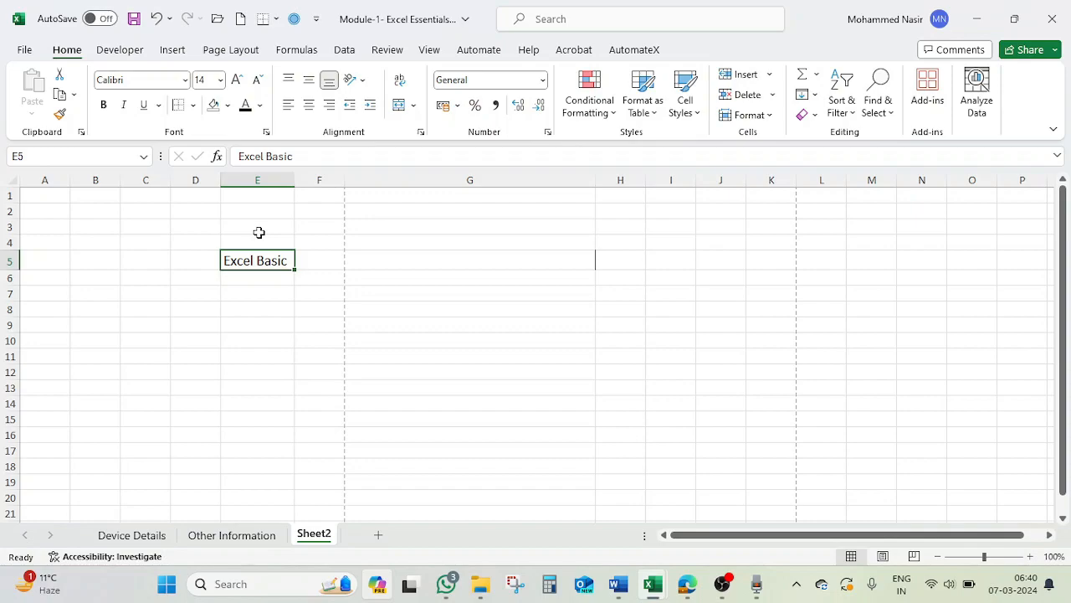
Apply the Rotate Text Down orientation to cell E5.
left_click(363, 81)
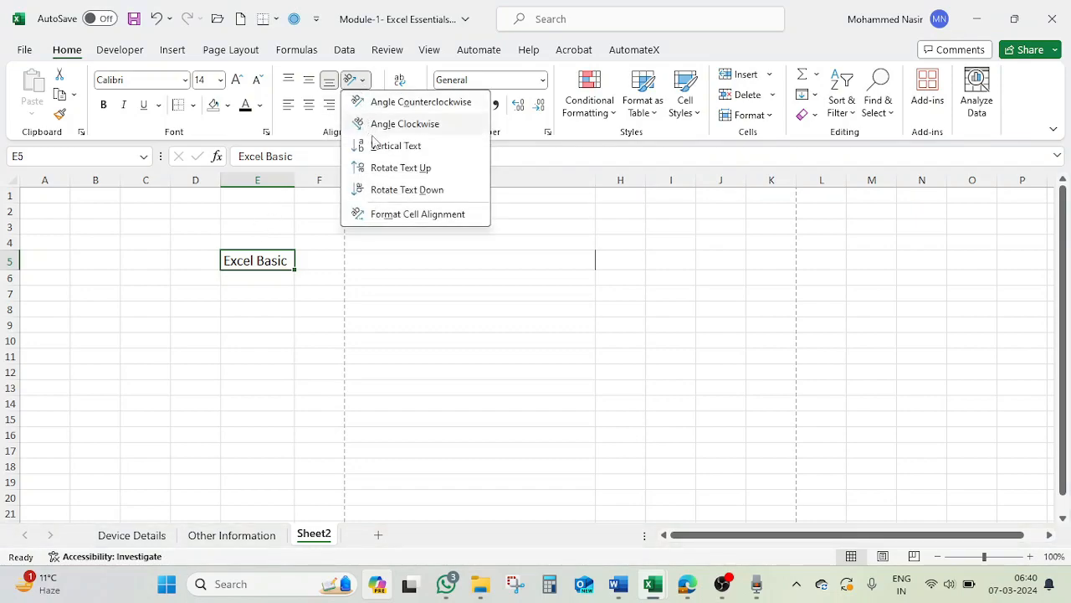
left_click(406, 190)
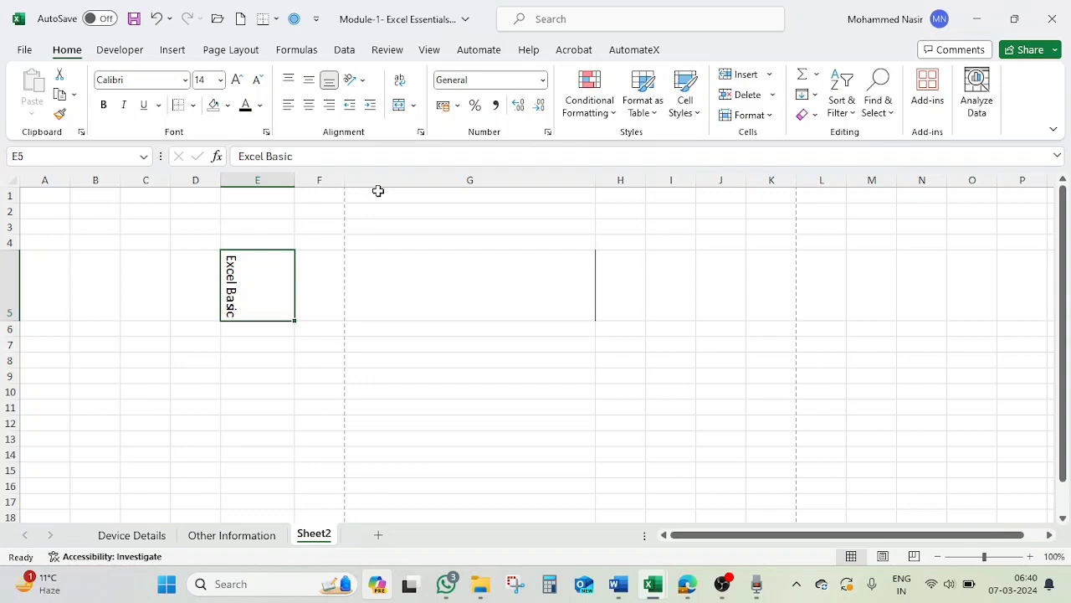
Enter "EXCEL BASIC" in cell G5 and give it the Vertical Text orientation.
left_click(397, 291)
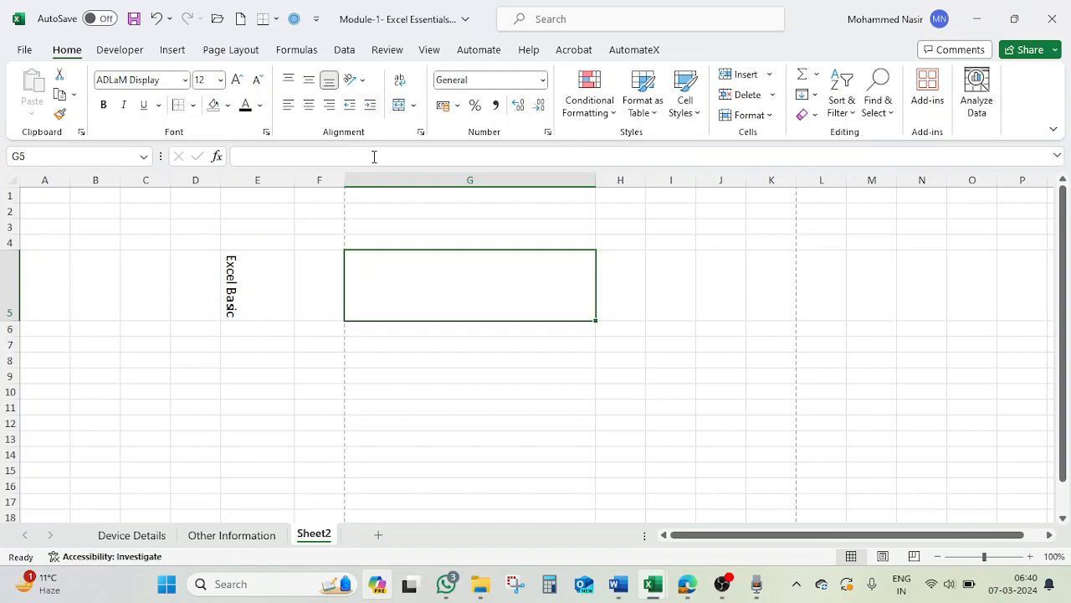
type("E")
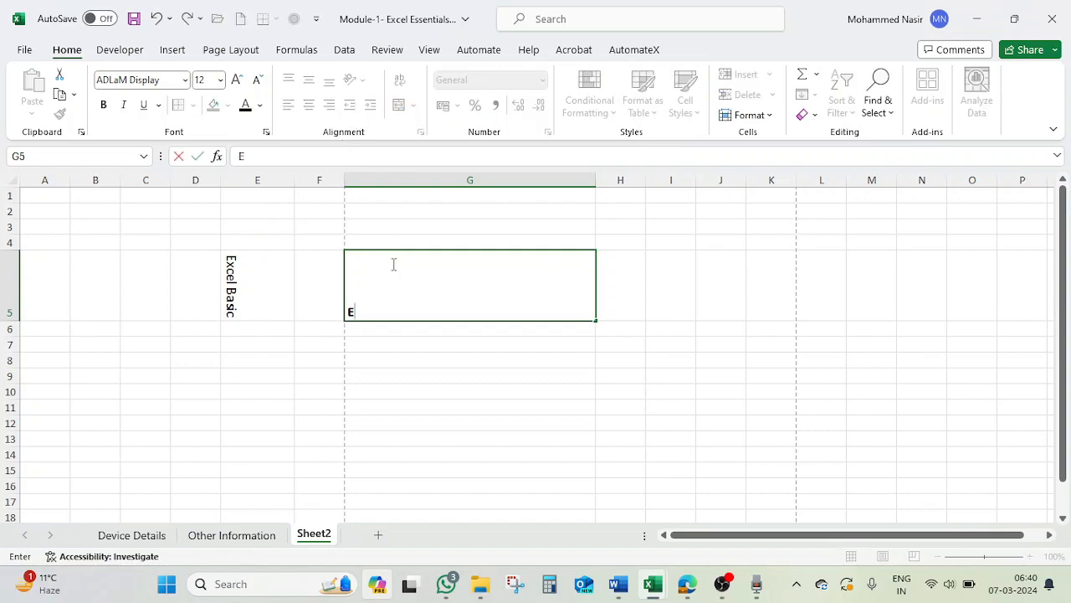
type("XCEL BASIC")
key("Return")
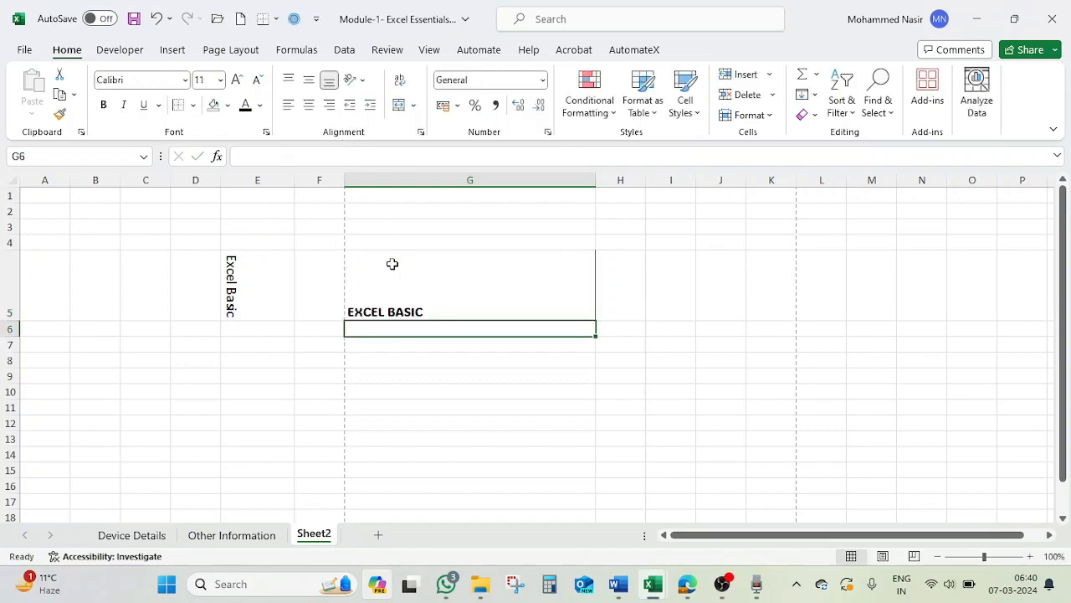
left_click(392, 262)
left_click(355, 78)
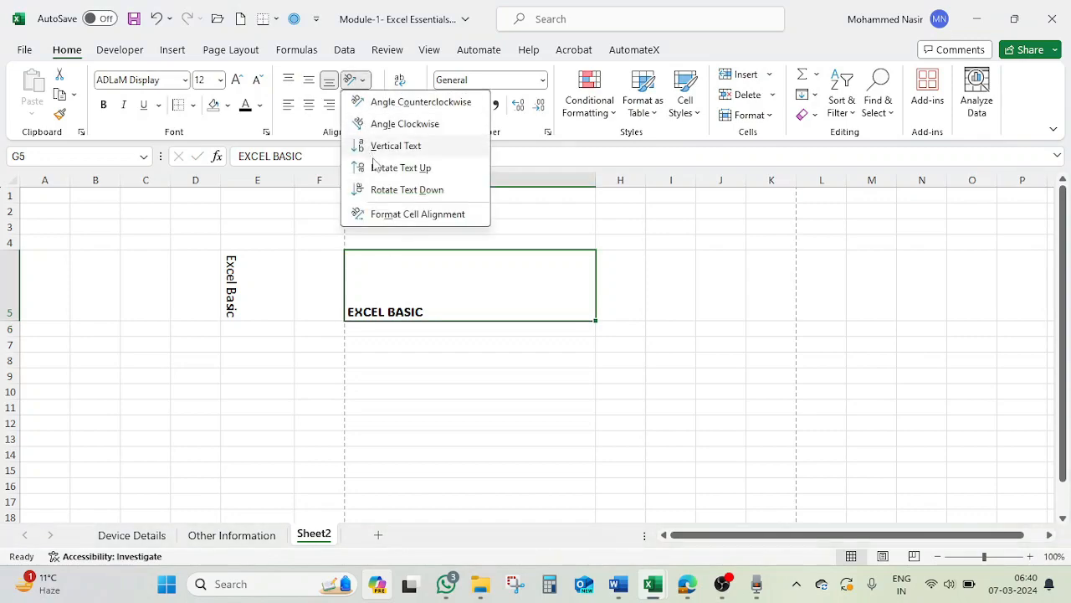
left_click(400, 147)
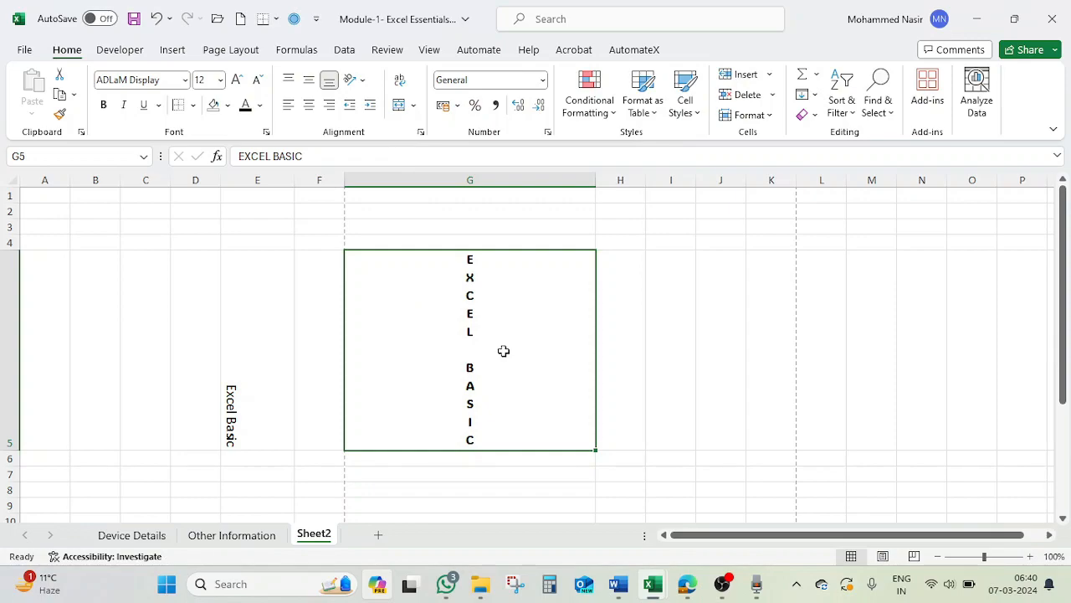
Switch off the Vertical Text orientation of cell G5.
left_click(356, 79)
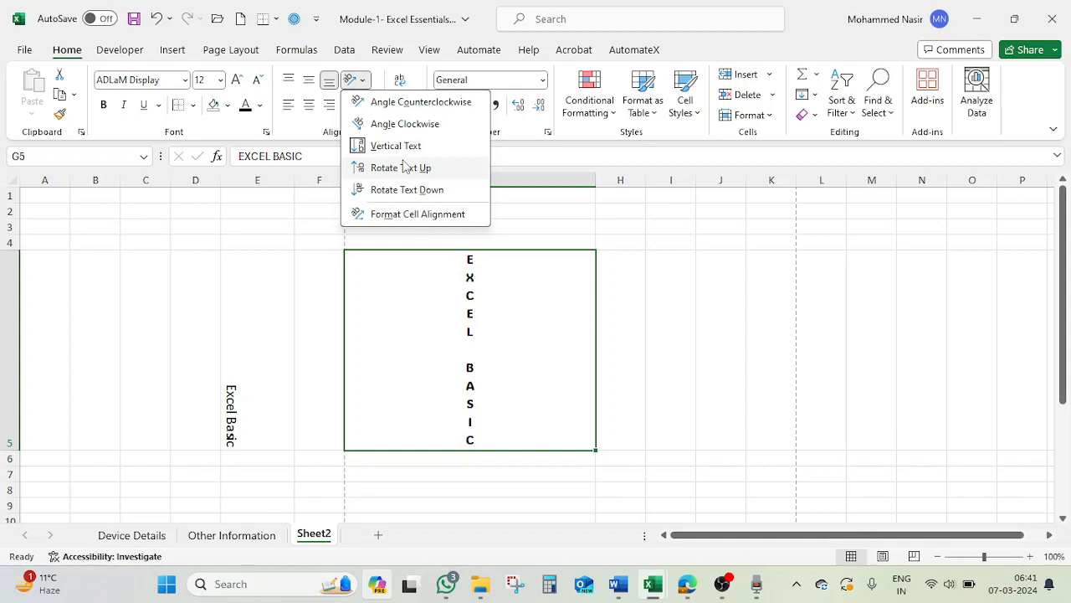
left_click(251, 401)
left_click(246, 407)
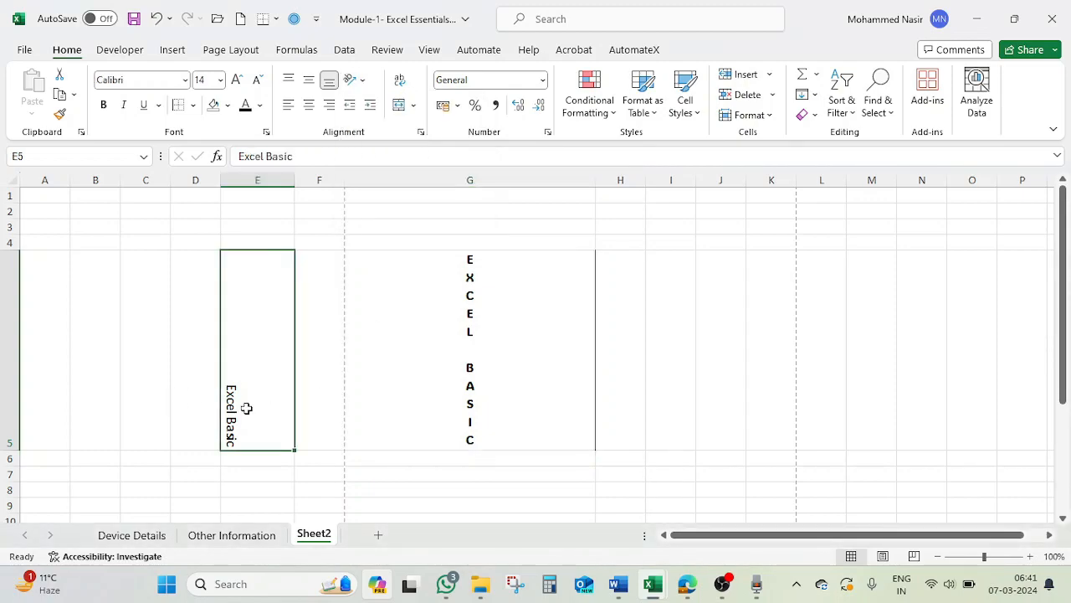
left_click(450, 333)
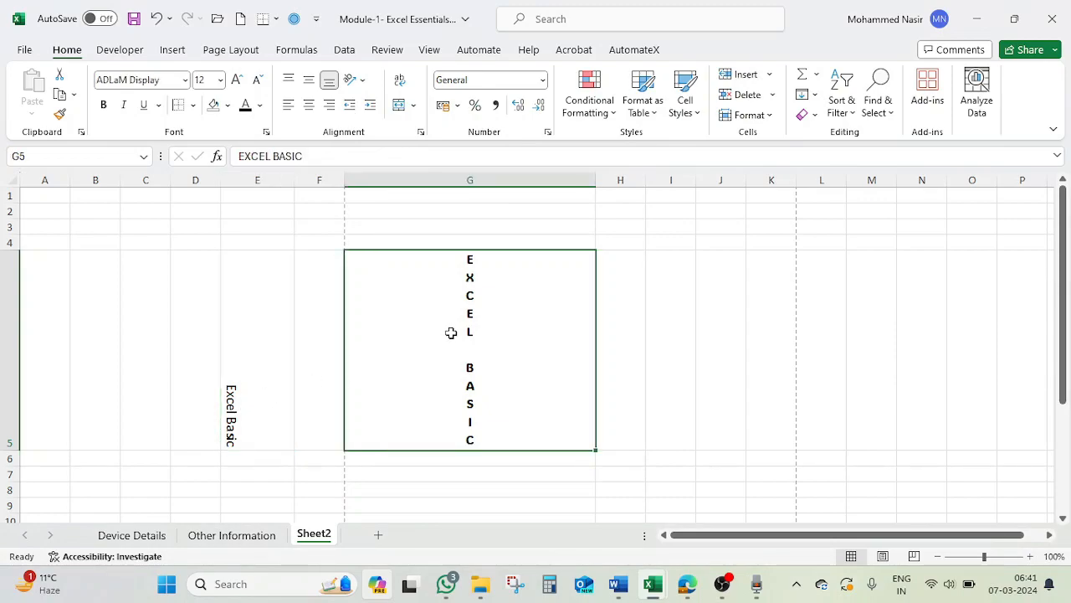
left_click(353, 81)
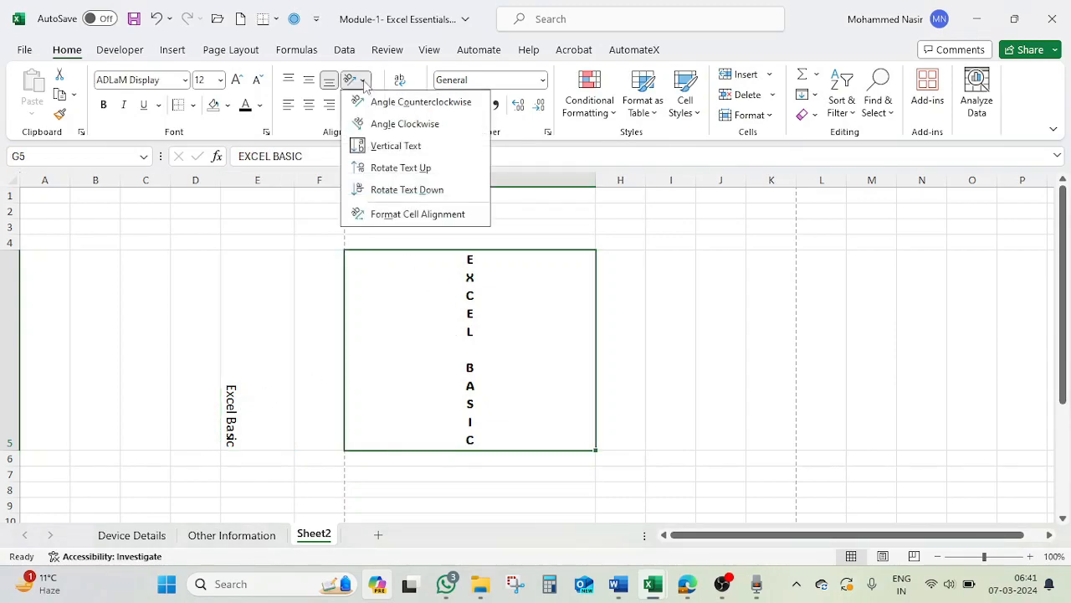
left_click(373, 146)
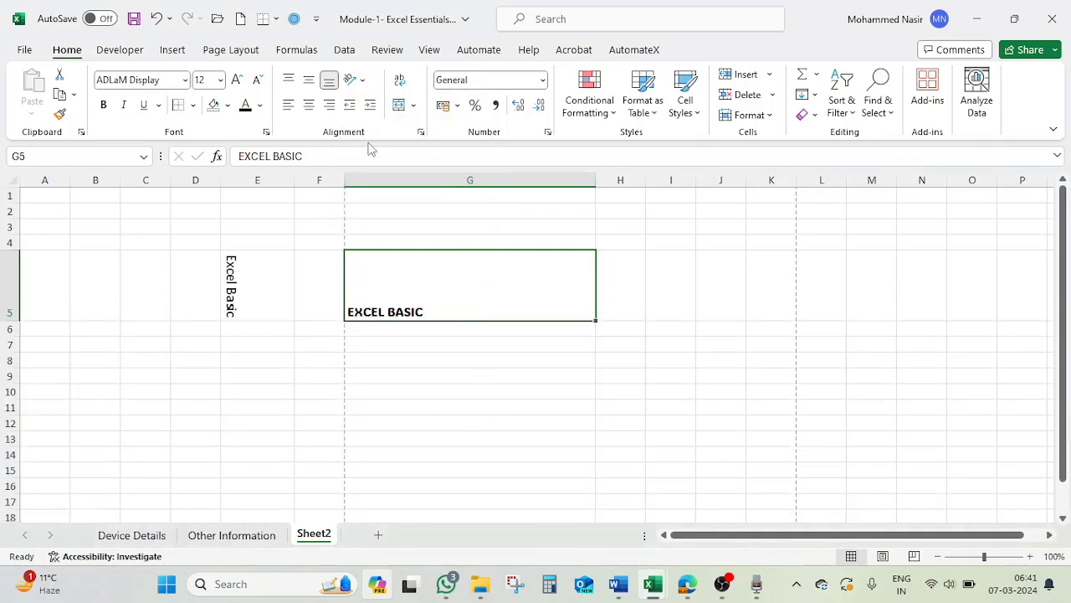
Set the text orientation of cell G5 to 40 degrees through the Format Cells alignment settings.
left_click(355, 81)
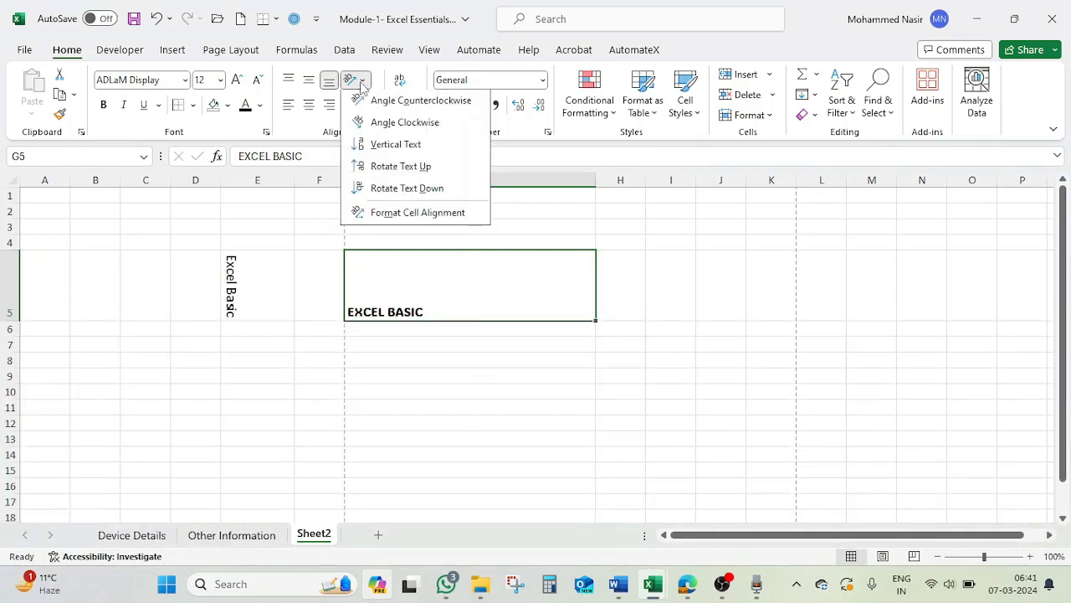
left_click(393, 215)
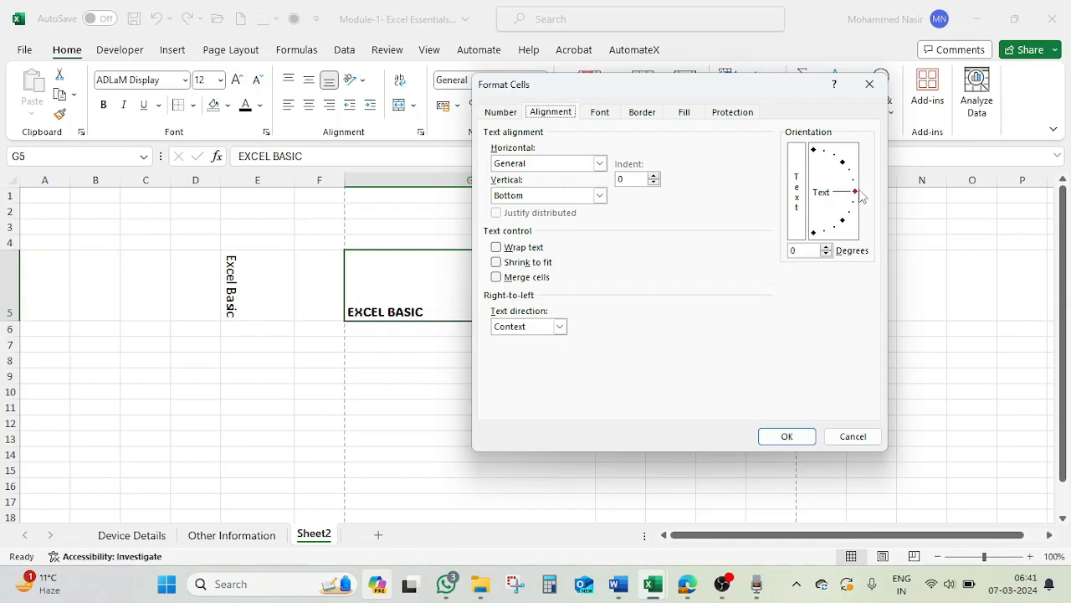
left_click_drag(855, 195, 845, 168)
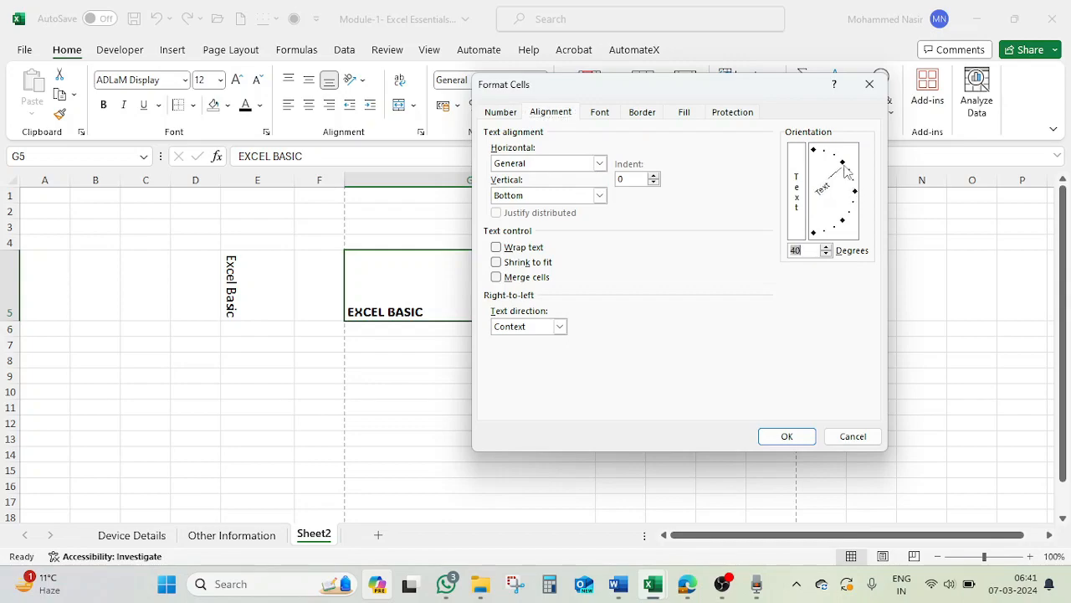
left_click(787, 437)
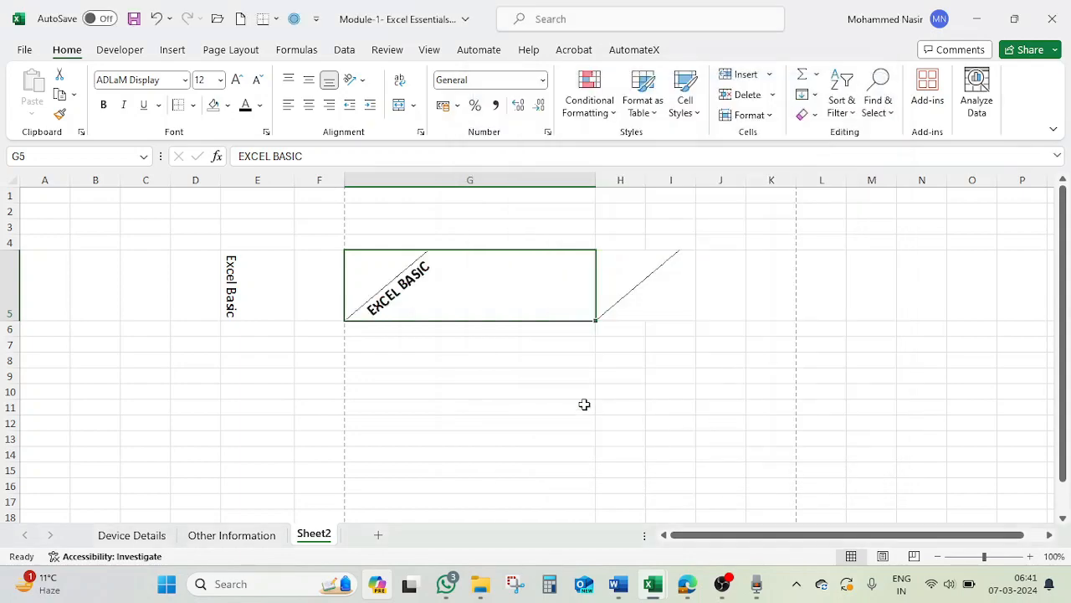
Switch off the Rotate Text Down orientation of cell E5.
left_click(477, 383)
left_click(418, 293)
left_click(248, 282)
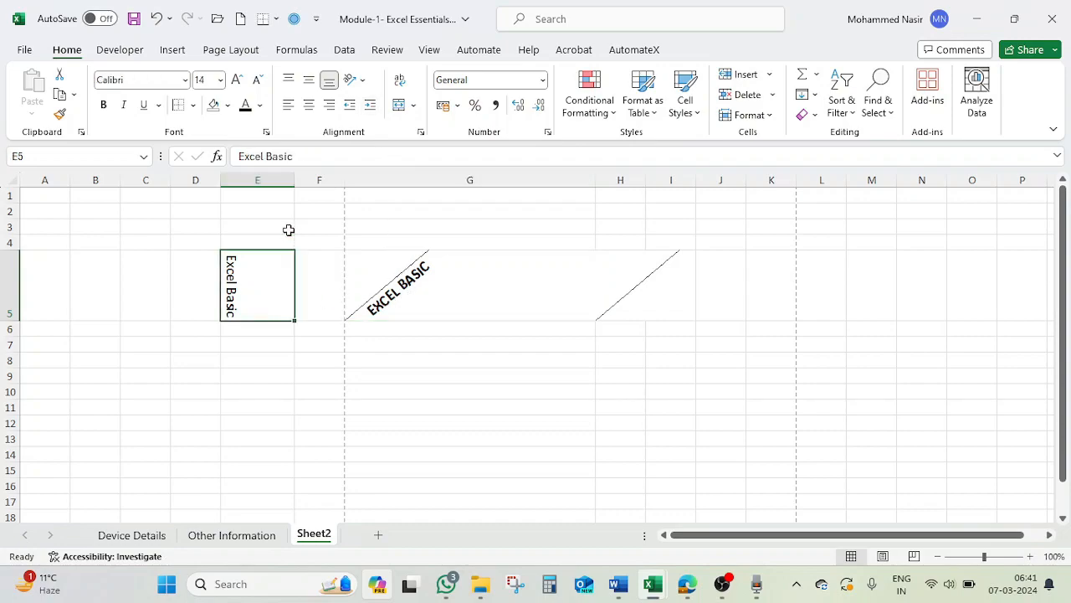
left_click(362, 84)
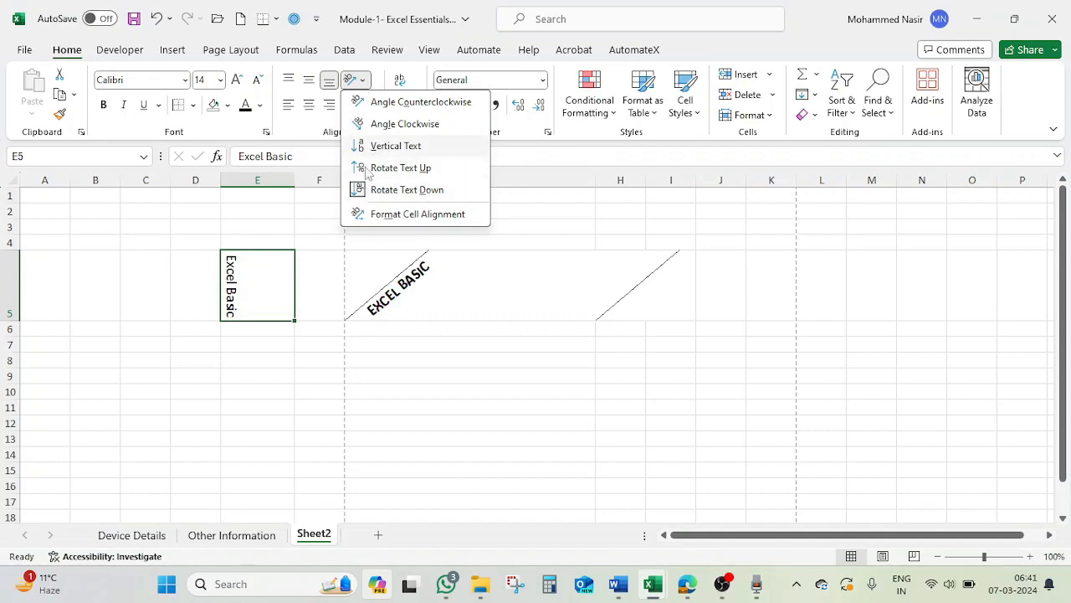
left_click(362, 190)
Delete the rotated "EXCEL BASIC" text from cell G5.
left_click(396, 273)
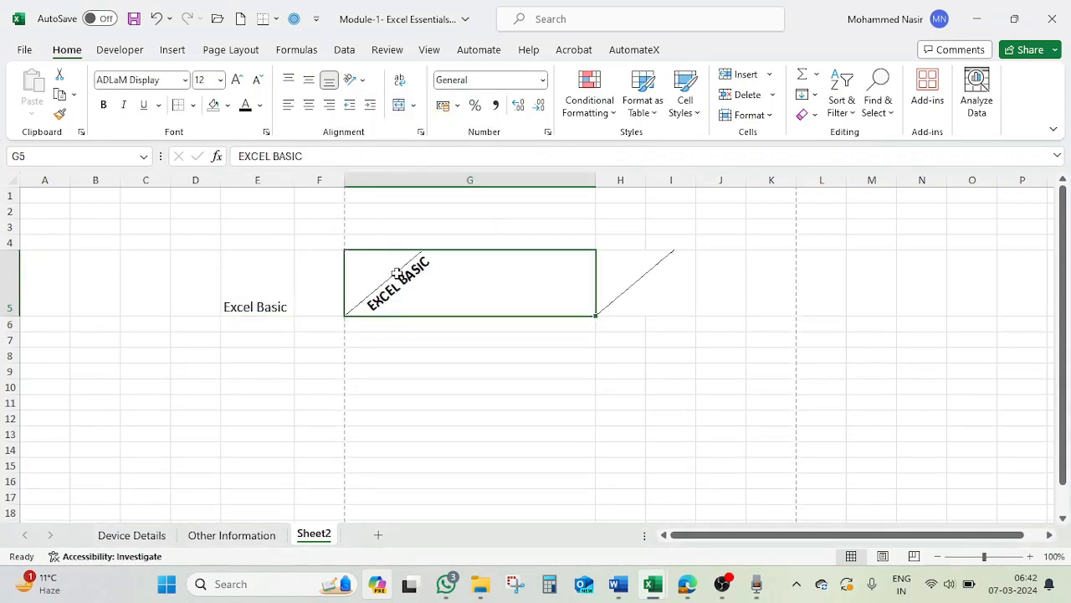
key("Delete")
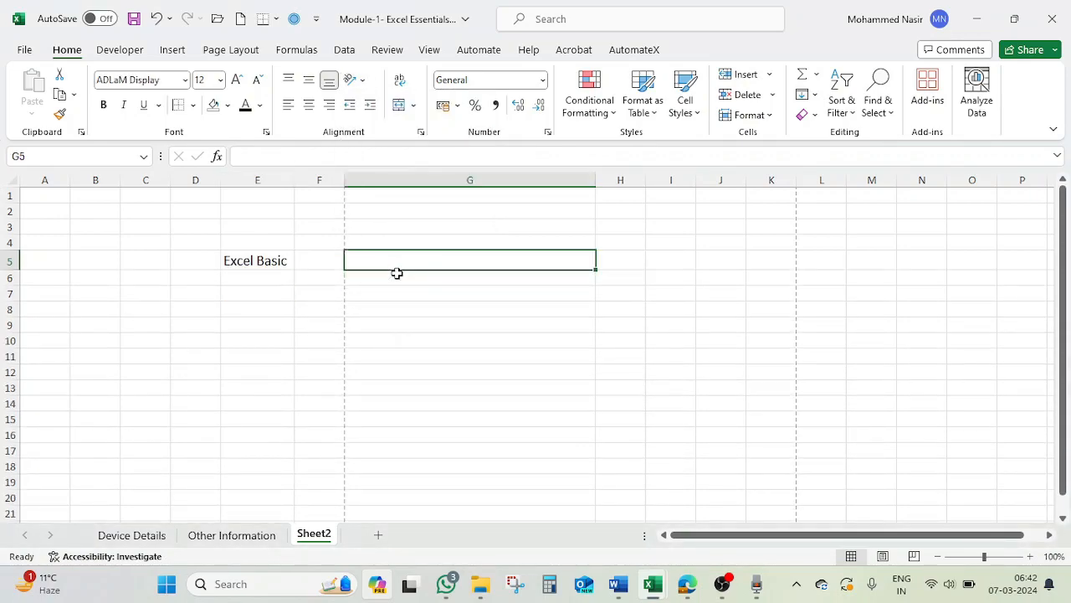
Enlarge cell E5 by widening column E and increasing the height of row 5.
left_click(283, 260)
left_click_drag(295, 180, 353, 180)
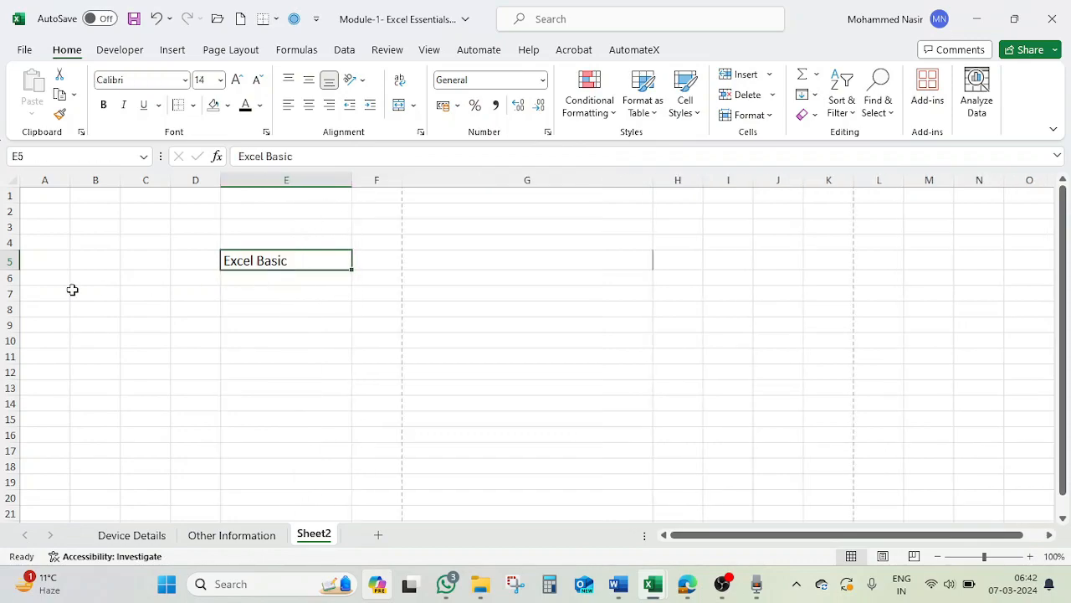
left_click_drag(8, 268, 84, 279)
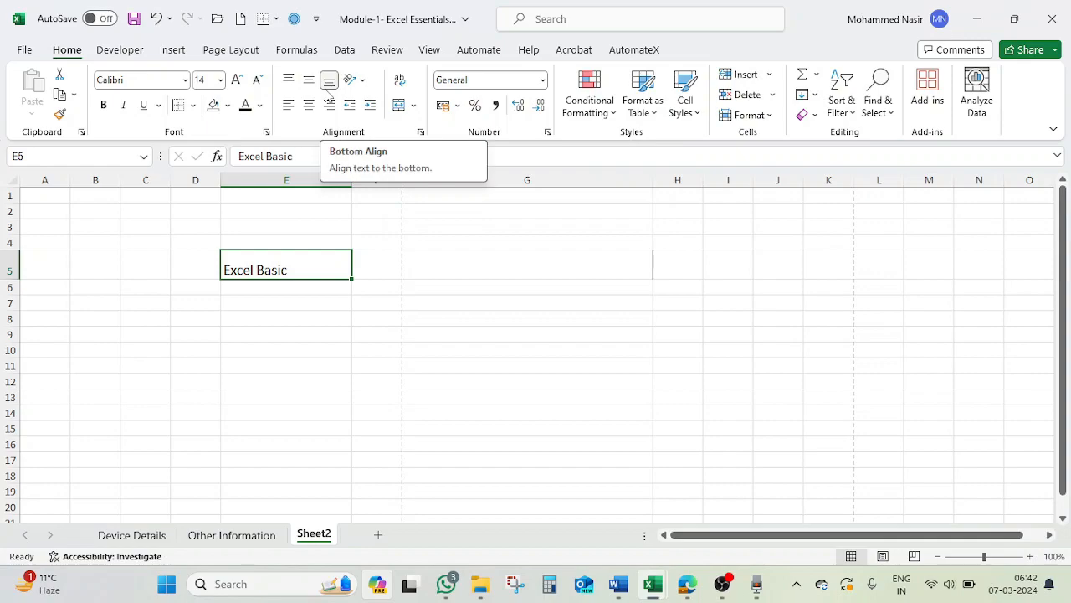
Increase the height of row 5 further and fill cell E5 with the standard light blue color.
left_click_drag(13, 279, 13, 294)
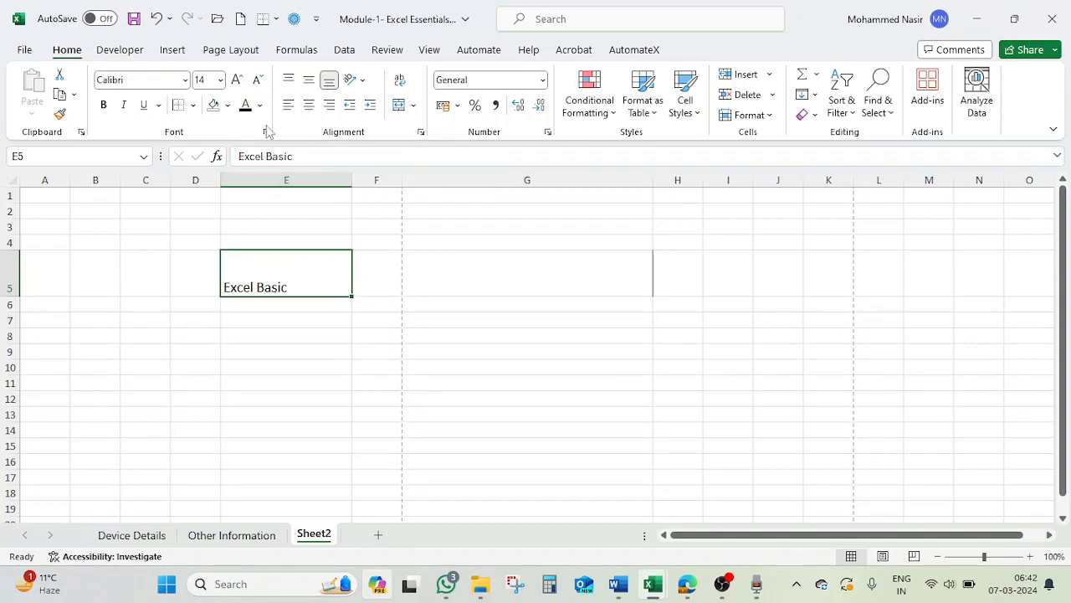
left_click(227, 104)
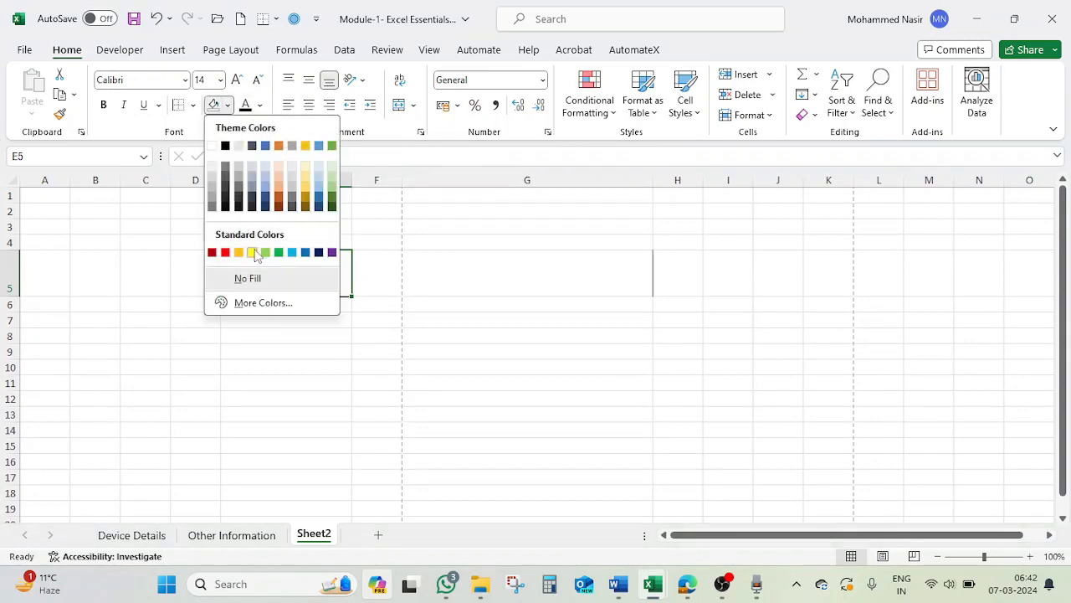
left_click(292, 252)
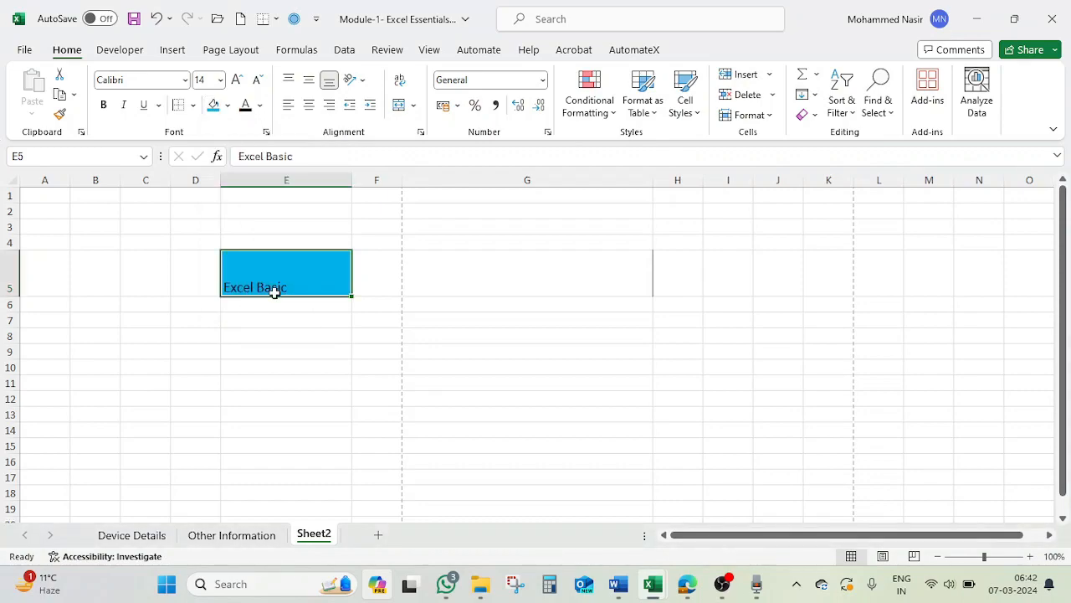
left_click(234, 334)
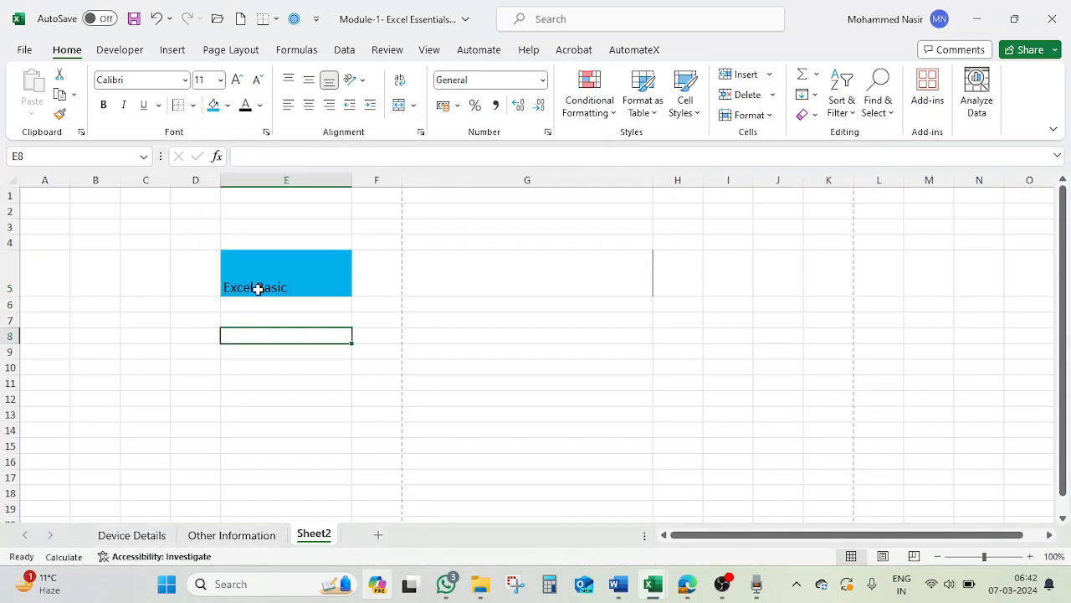
Apply Top Align to the "Excel Basic" text in cell E5 and replace it with Middle Align.
left_click(257, 288)
key("ctrl+shift+period")
key("ctrl+shift+period")
left_click(289, 82)
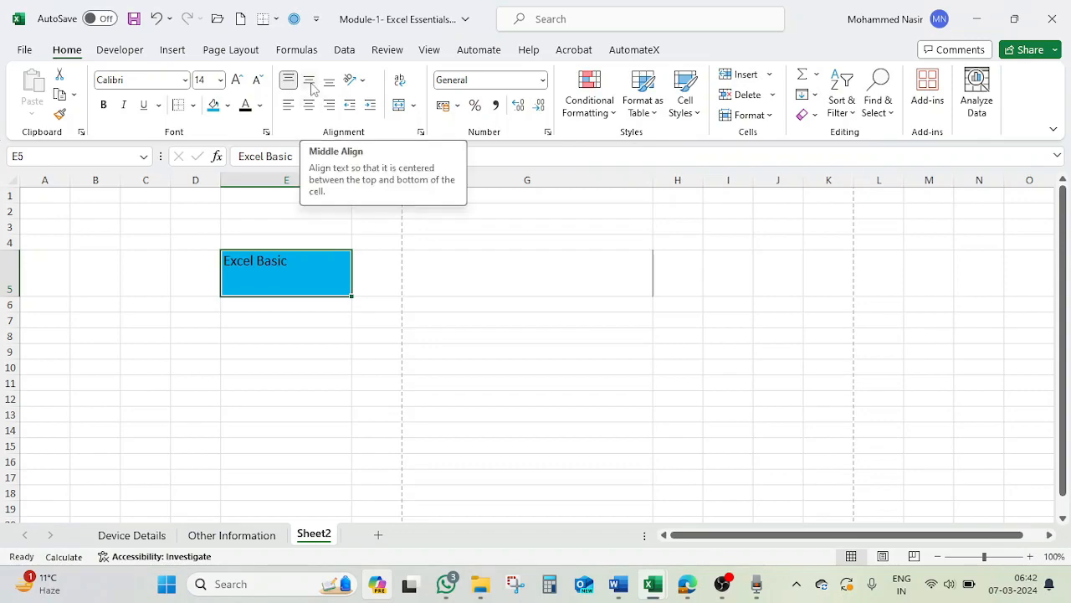
left_click(309, 82)
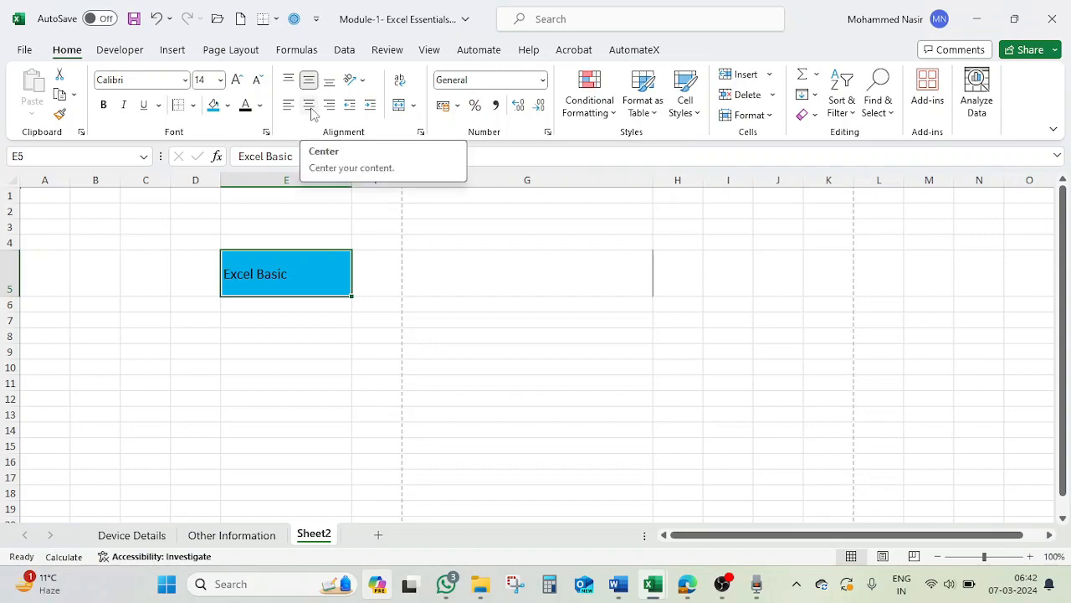
Try the center, right and left horizontal alignments on cell E5, ending with the text centered.
left_click(309, 107)
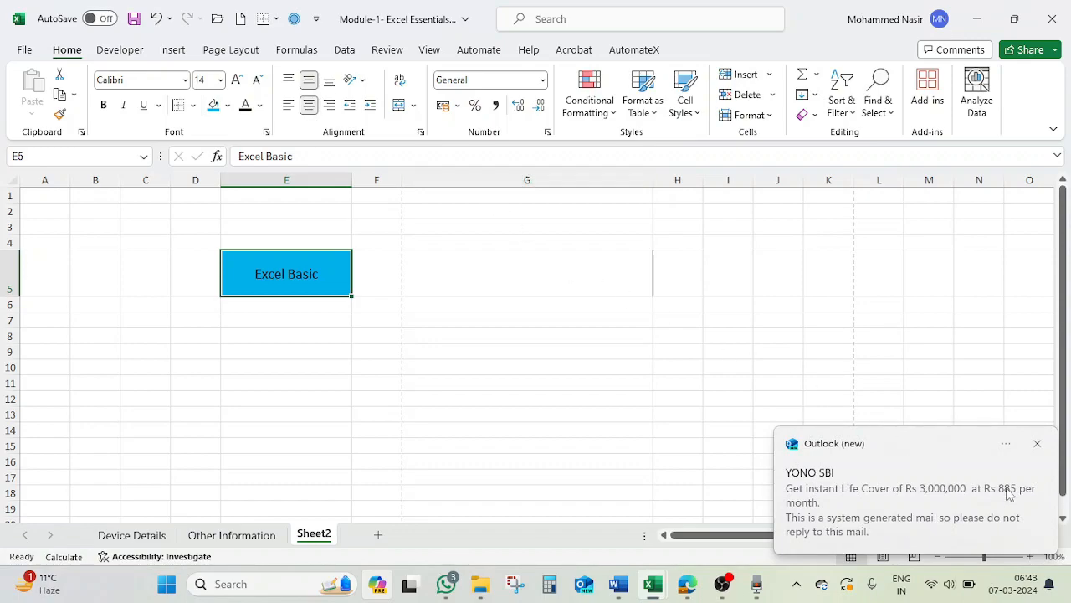
left_click(1037, 443)
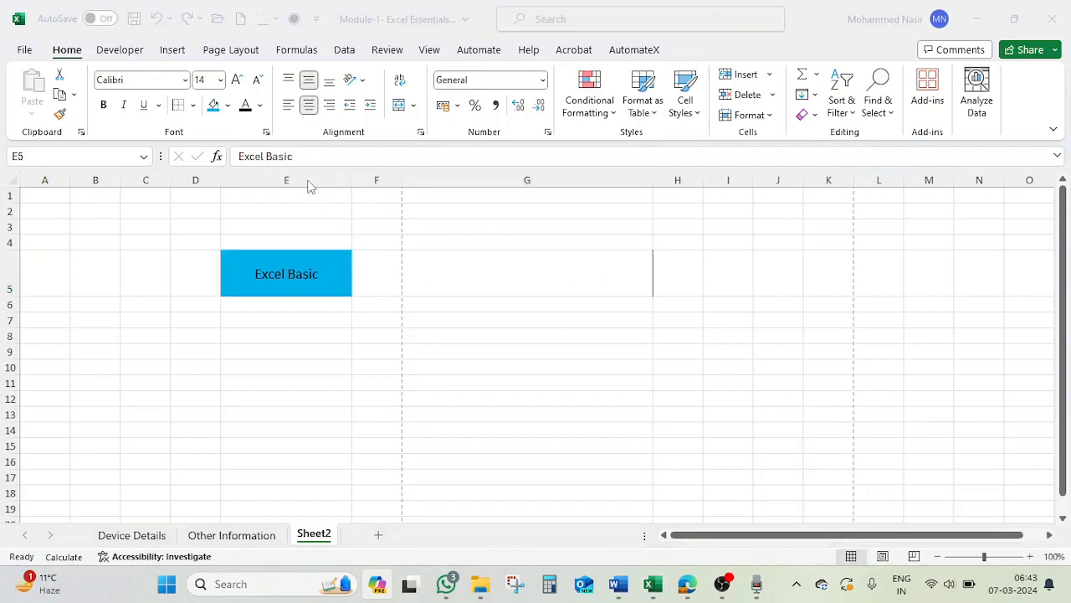
left_click(329, 104)
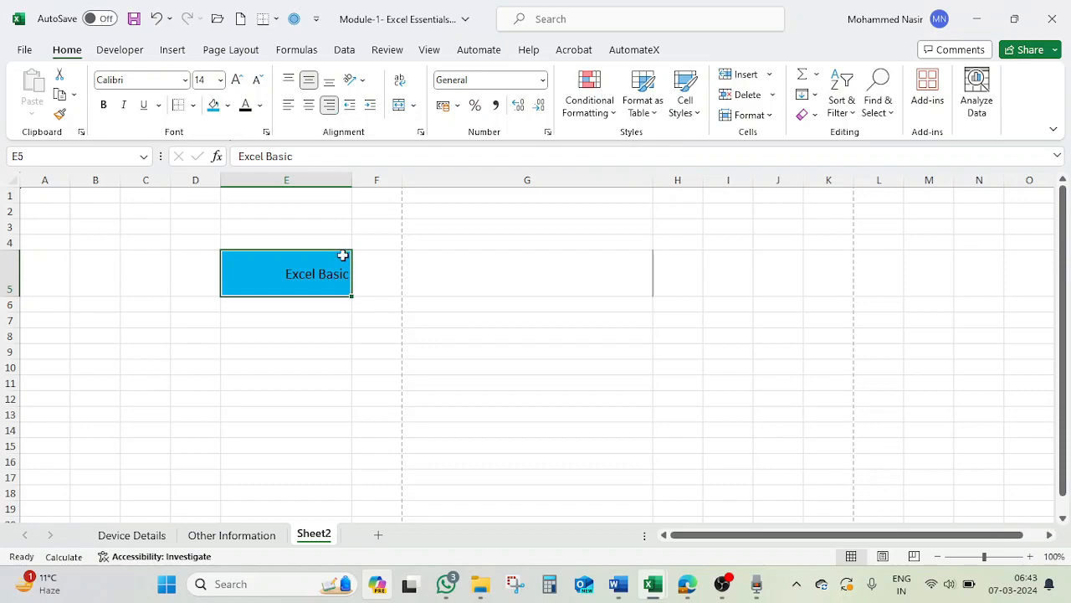
left_click(291, 109)
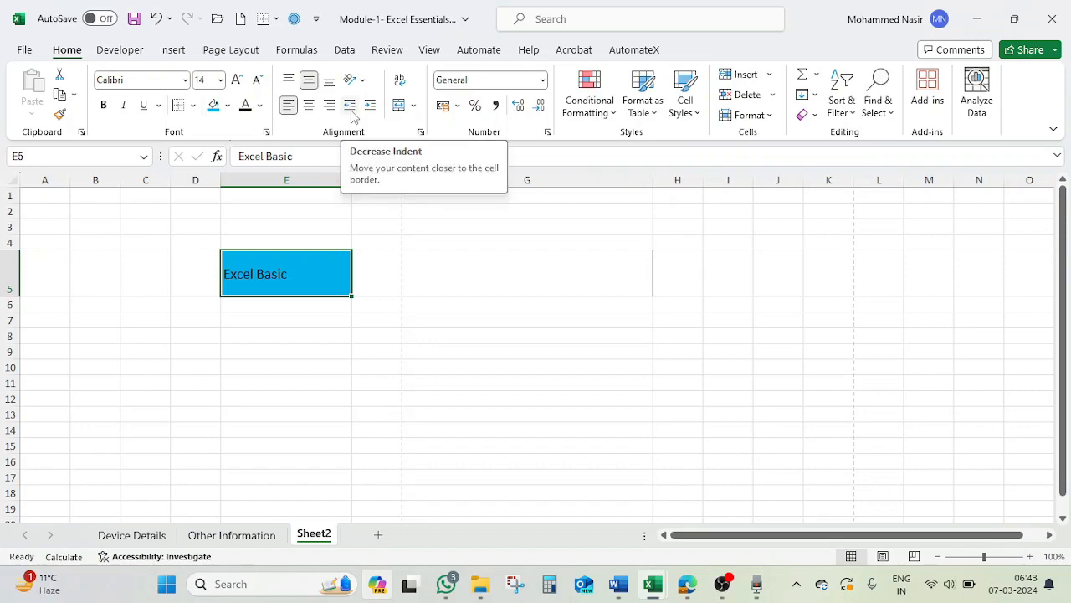
left_click(308, 107)
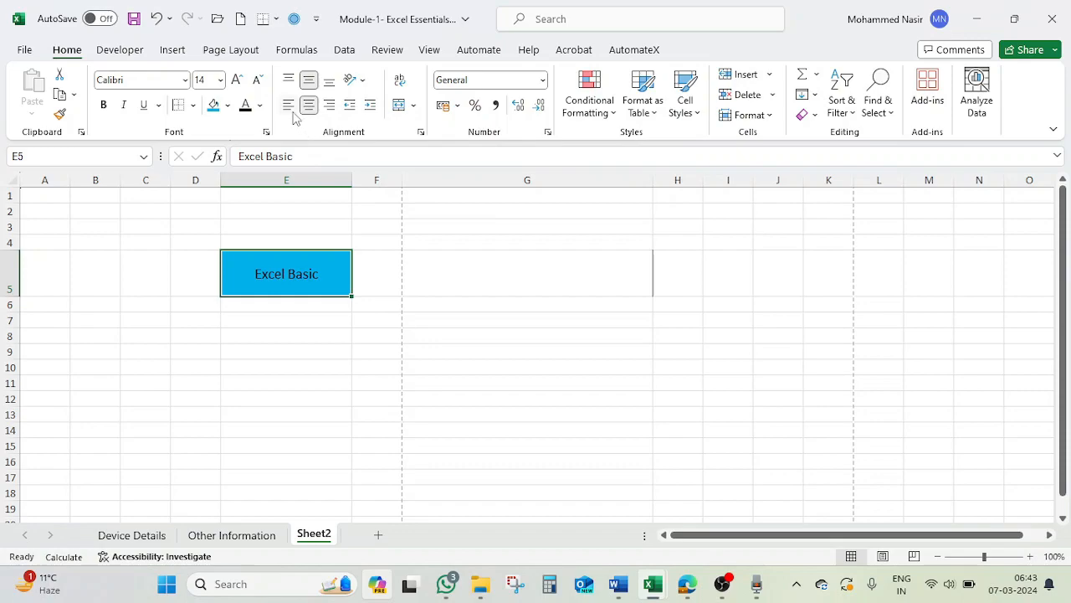
Left-align the text in cell E5 and increase its indent away from the cell border.
left_click(290, 111)
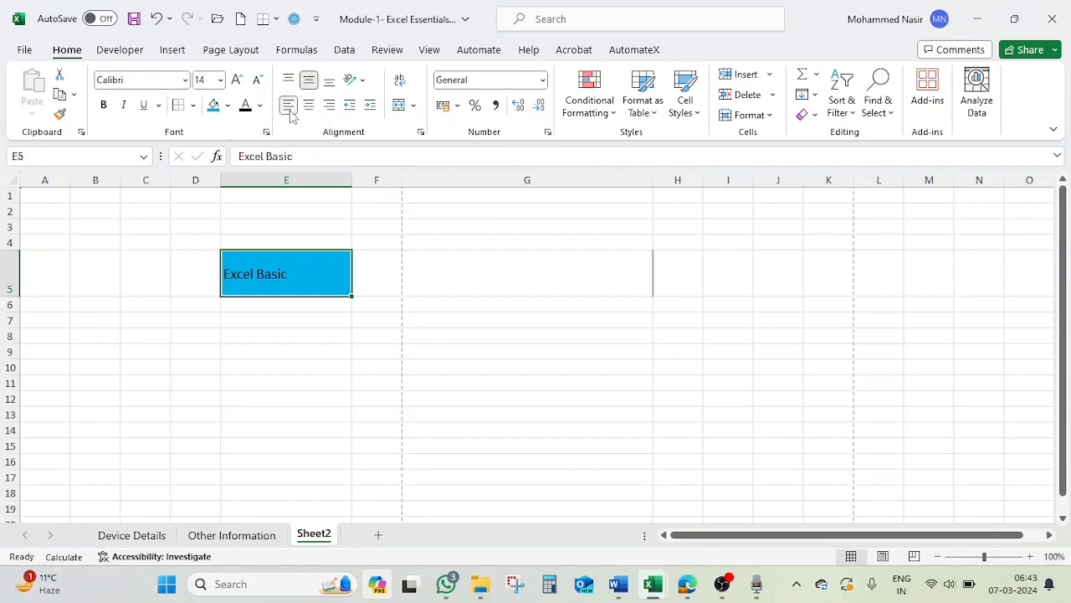
left_click(370, 105)
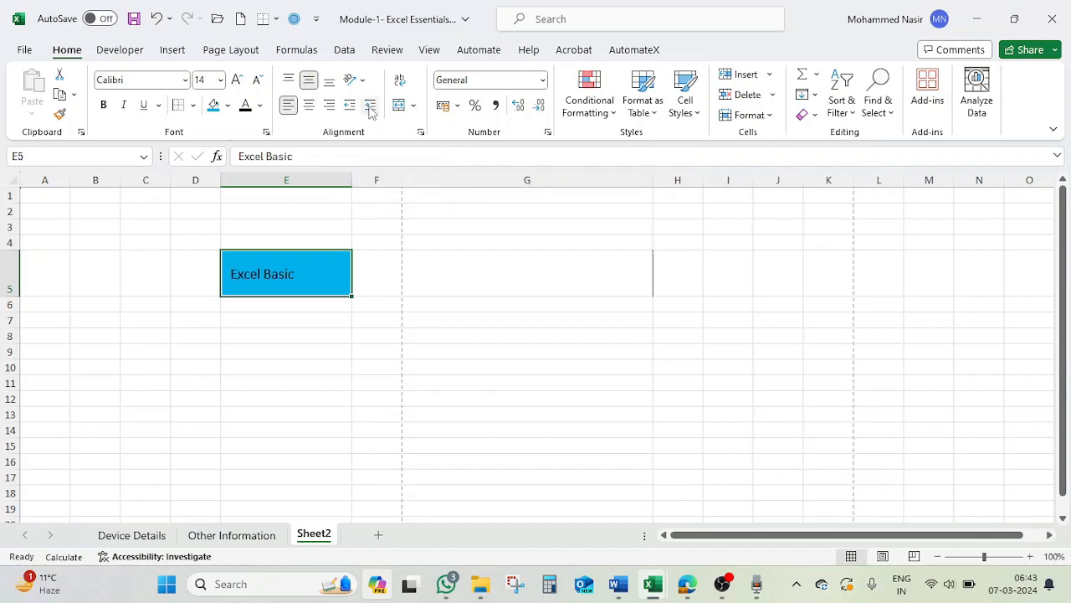
left_click(370, 106)
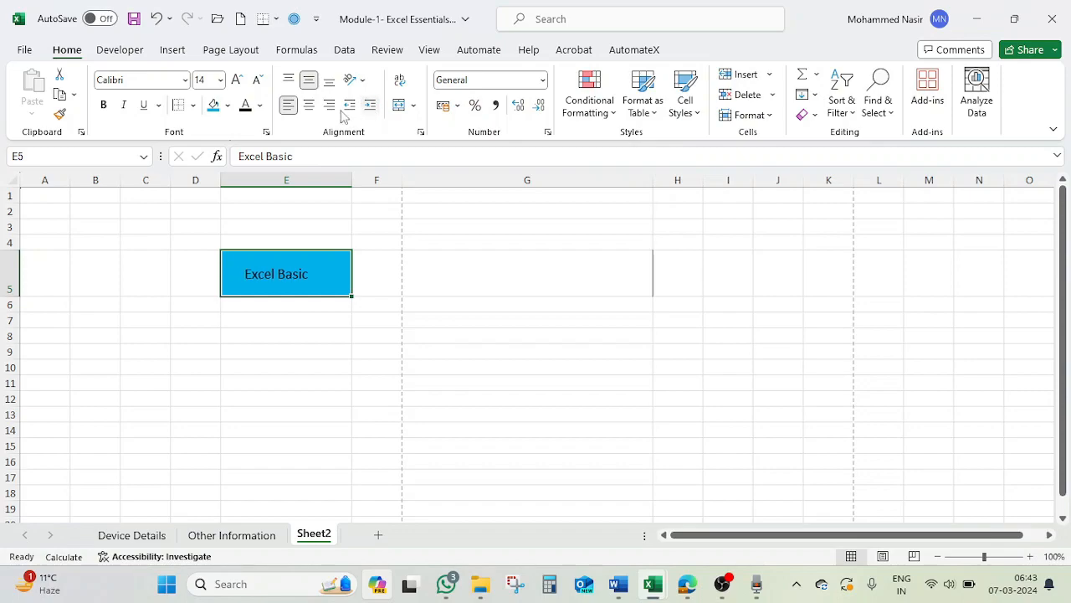
Right-align the text in cell E5 and increase its indent by two levels.
left_click(308, 106)
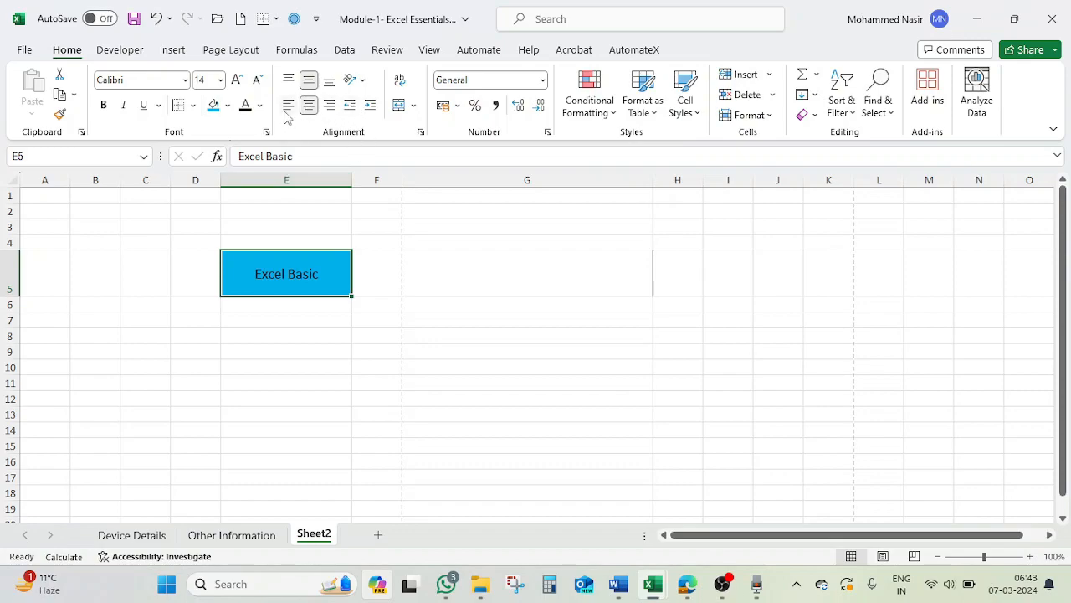
left_click(329, 107)
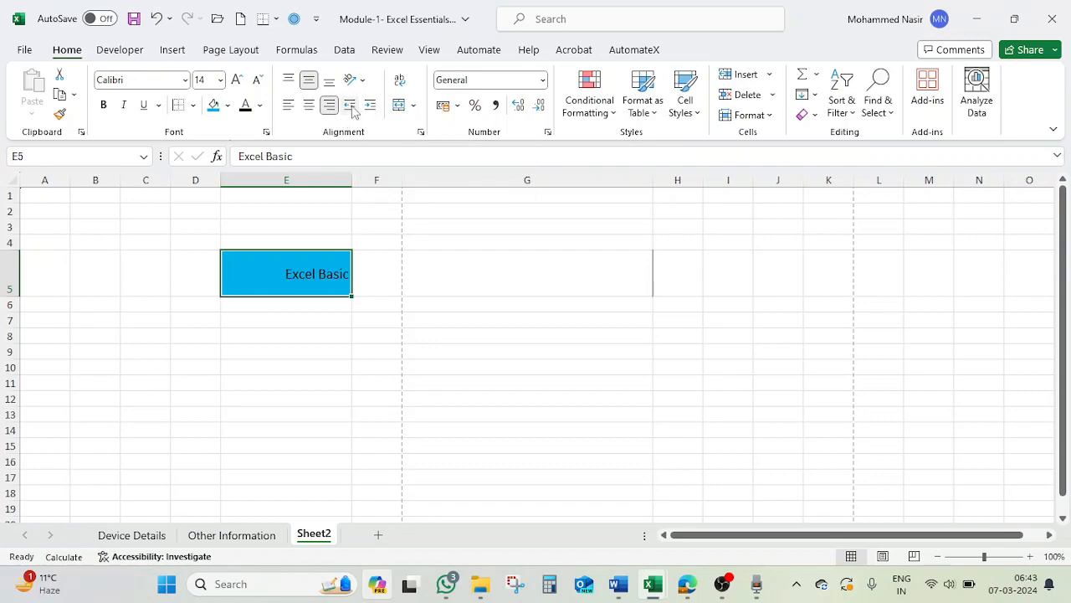
left_click(369, 104)
left_click(369, 105)
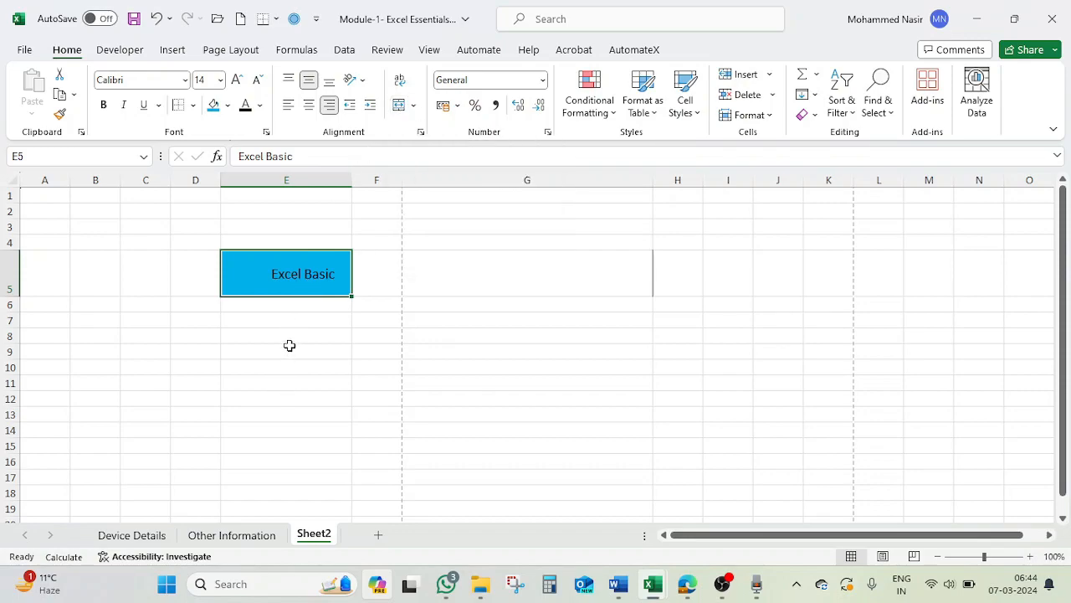
Enter the table headers SUBJECT, MARSK, PASS and %TAGE in cells A10 to D10.
left_click(55, 368)
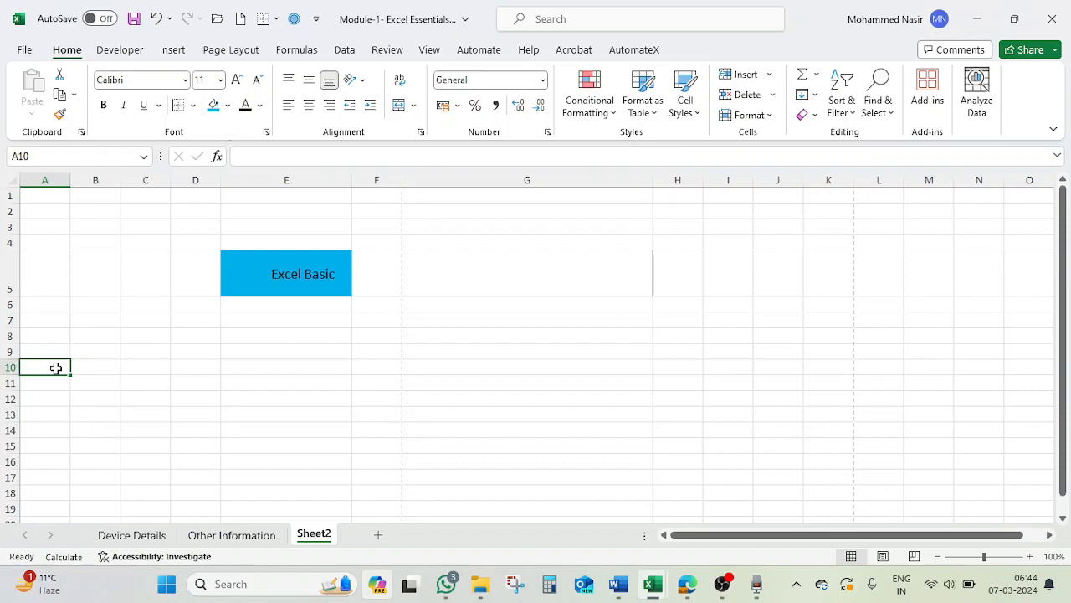
type("SUBJECT")
key("Tab")
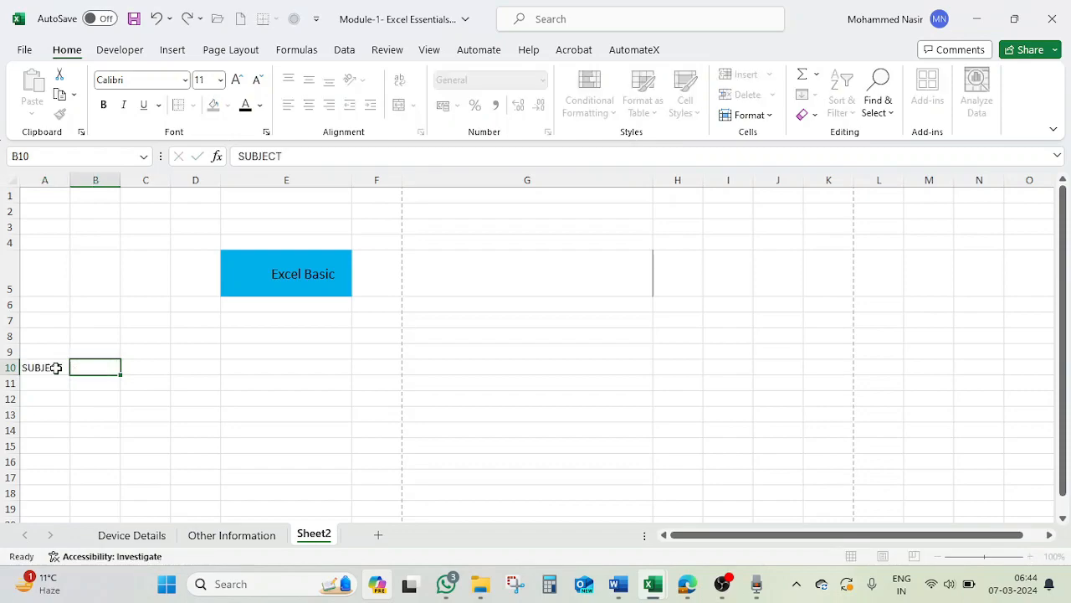
type("MARSK")
key("Tab")
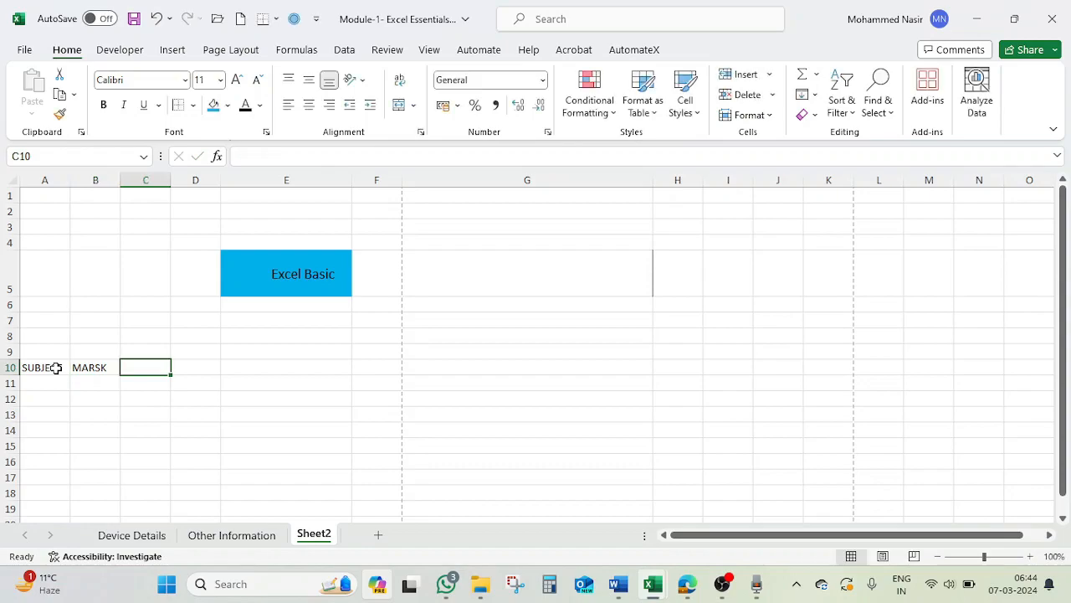
type("PASS")
key("Tab")
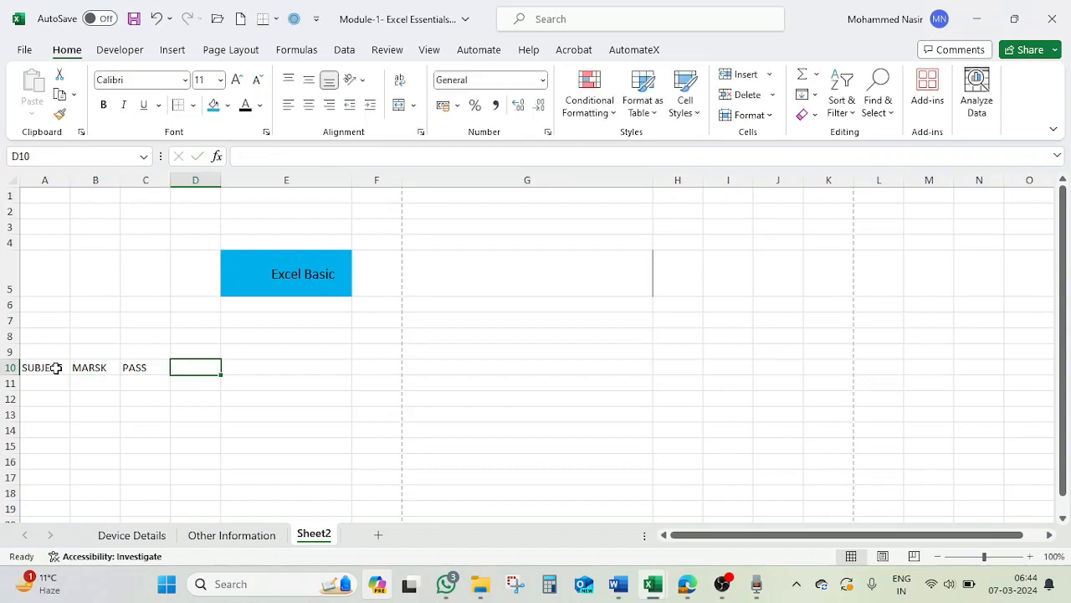
type("%")
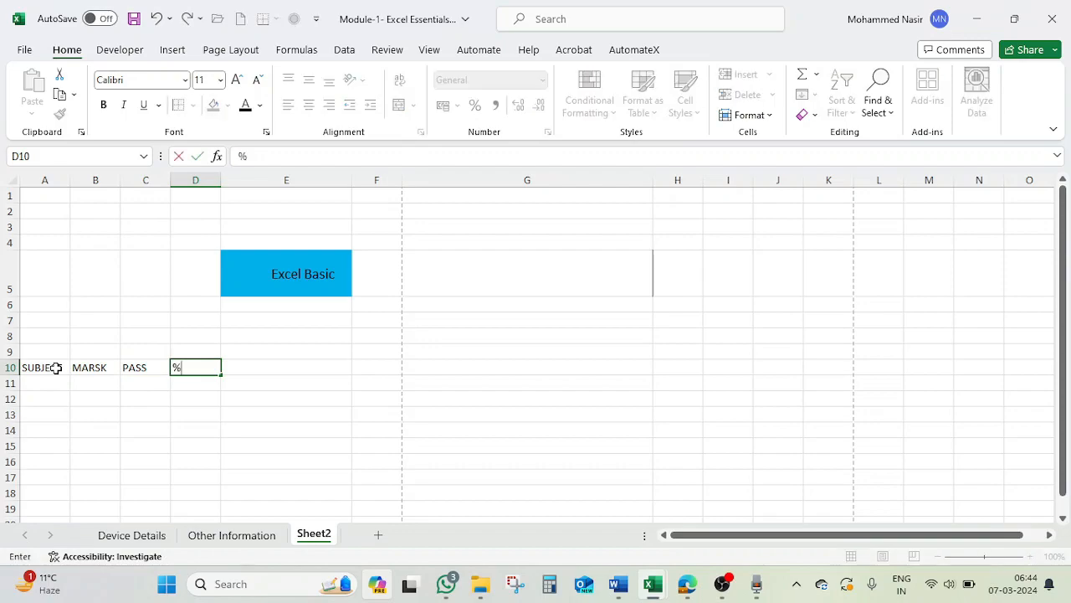
type("TAGE")
key("Return")
List the subjects SC, ENGLISH and MATHS in cells A11 to A13.
type("S")
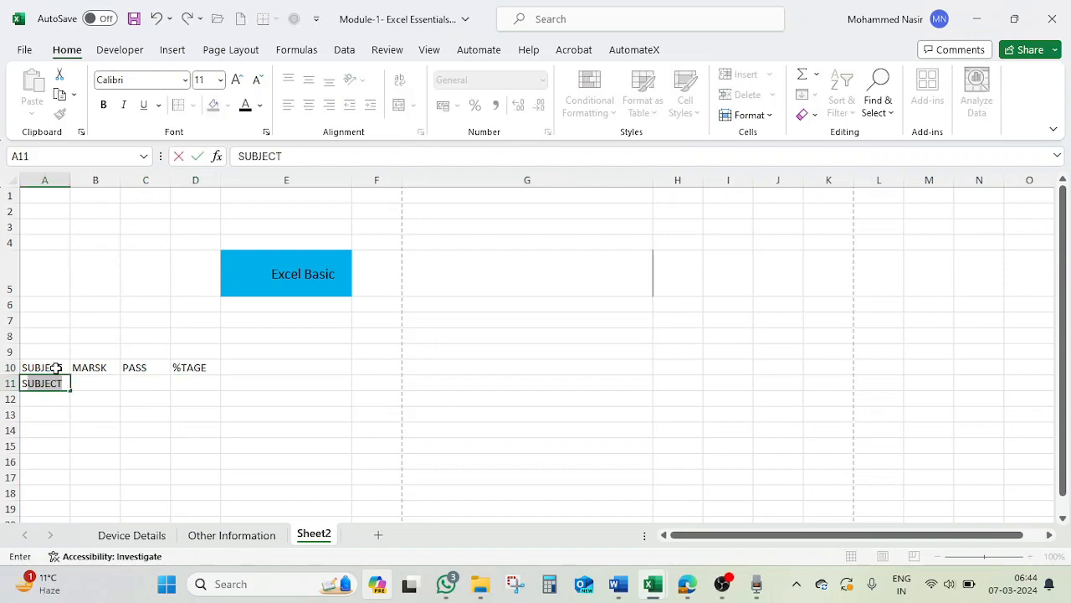
type("C")
key("Return")
type("ENGLISH")
key("Return")
type("MATHS")
key("Tab")
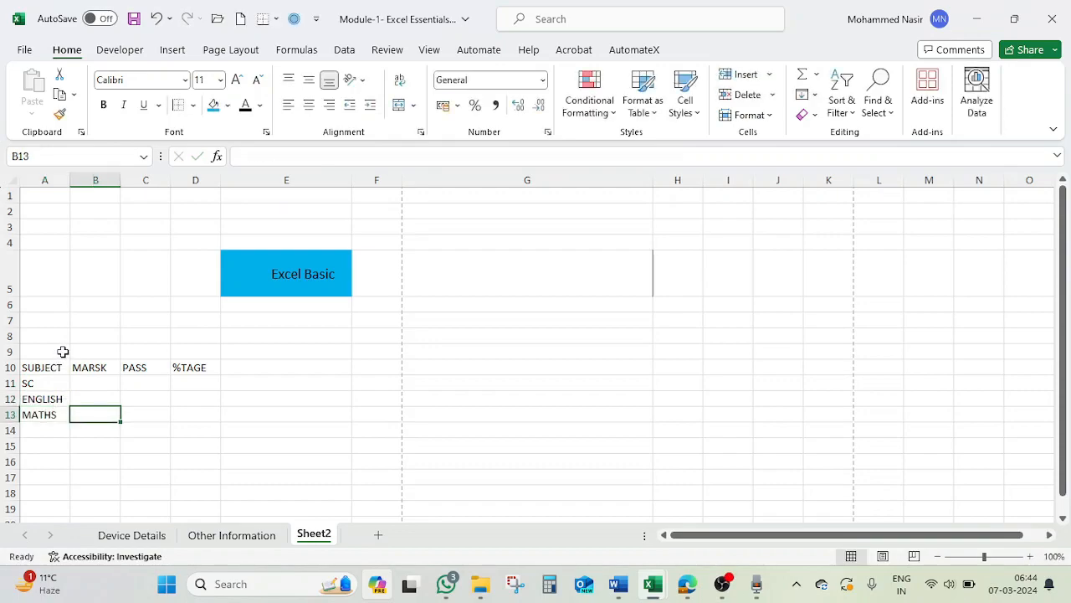
Enter 100 under MARSK and 75 under PASS in the SC row.
left_click(92, 382)
type("100")
key("Tab")
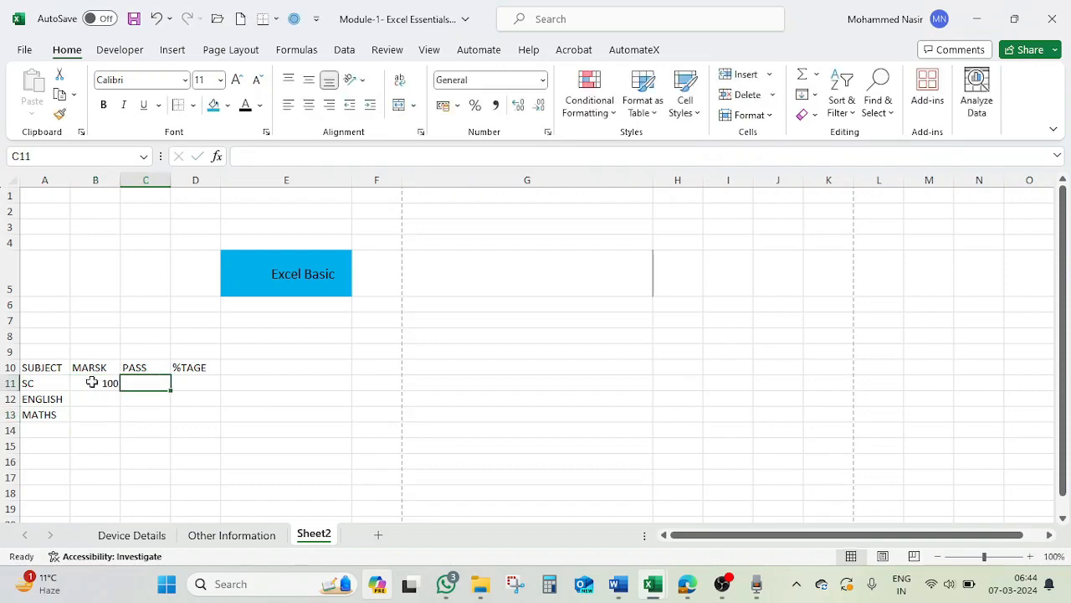
type("75")
key("Tab")
Calculate the SC percentage in cell D11 with the formula =C11/B11.
type("=")
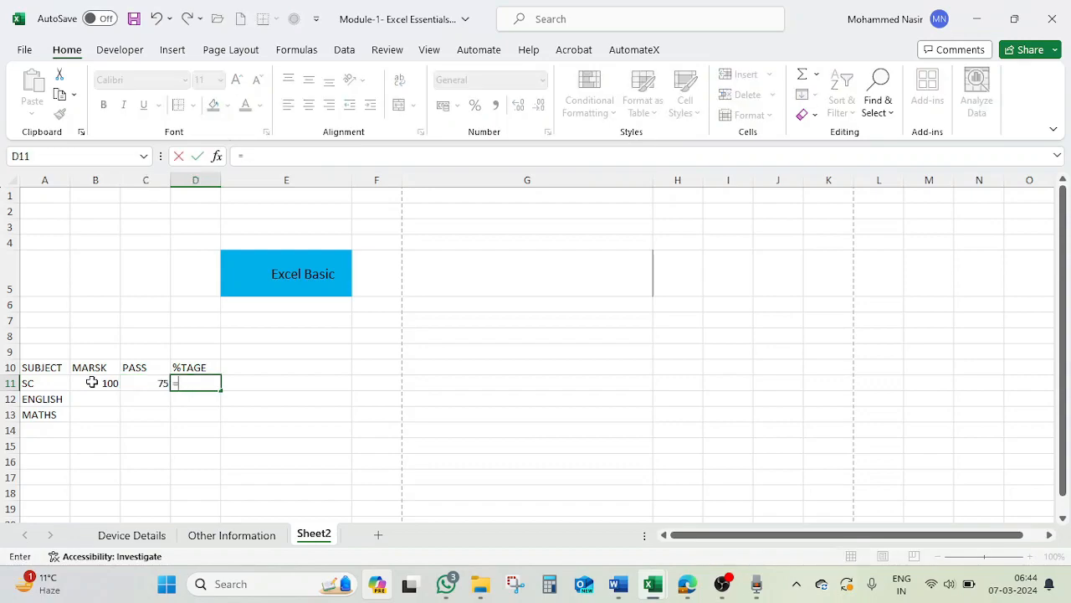
left_click(92, 383)
type("/")
key("BackSpace")
key("BackSpace")
key("BackSpace")
key("BackSpace")
left_click(156, 383)
type("/")
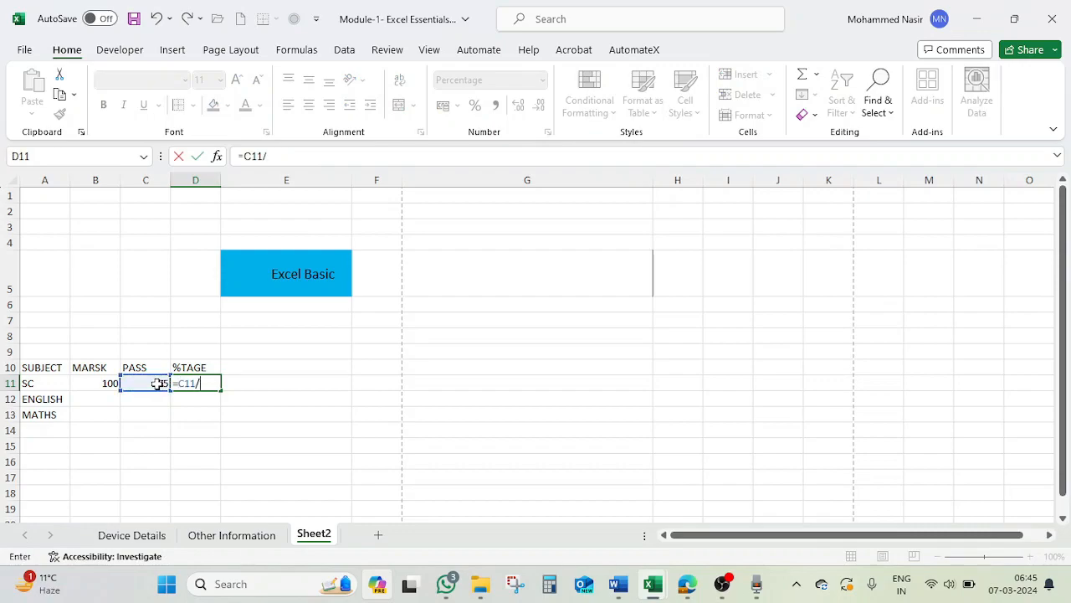
left_click(109, 382)
key("Return")
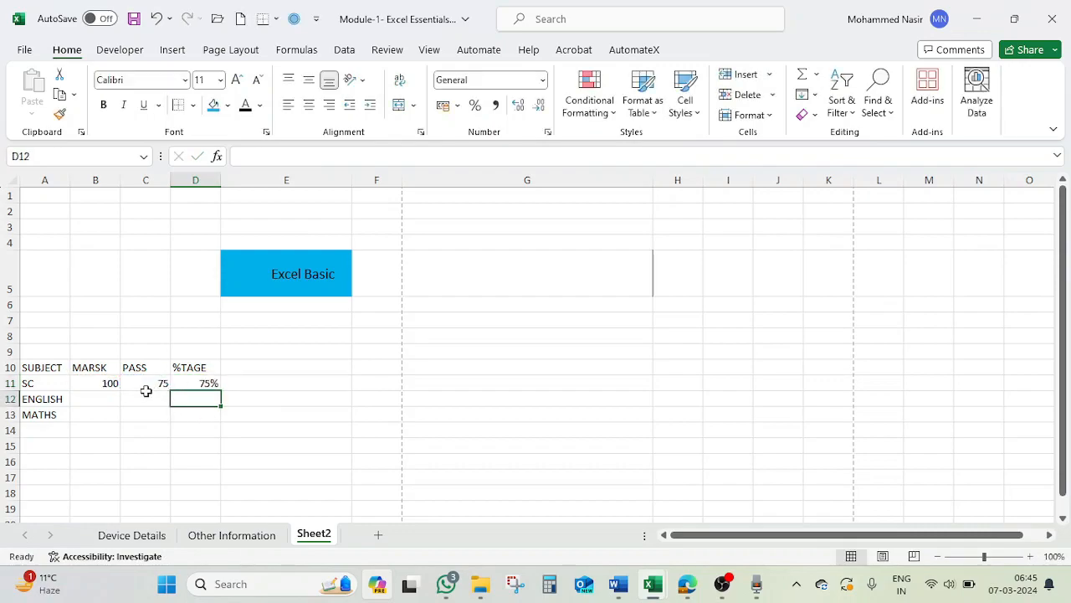
Enter 100 and 85 in the ENGLISH row and 120 and 92 in the MATHS row for MARSK and PASS.
left_click(97, 399)
type("100")
key("Tab")
type("85")
key("Return")
type("120")
key("Tab")
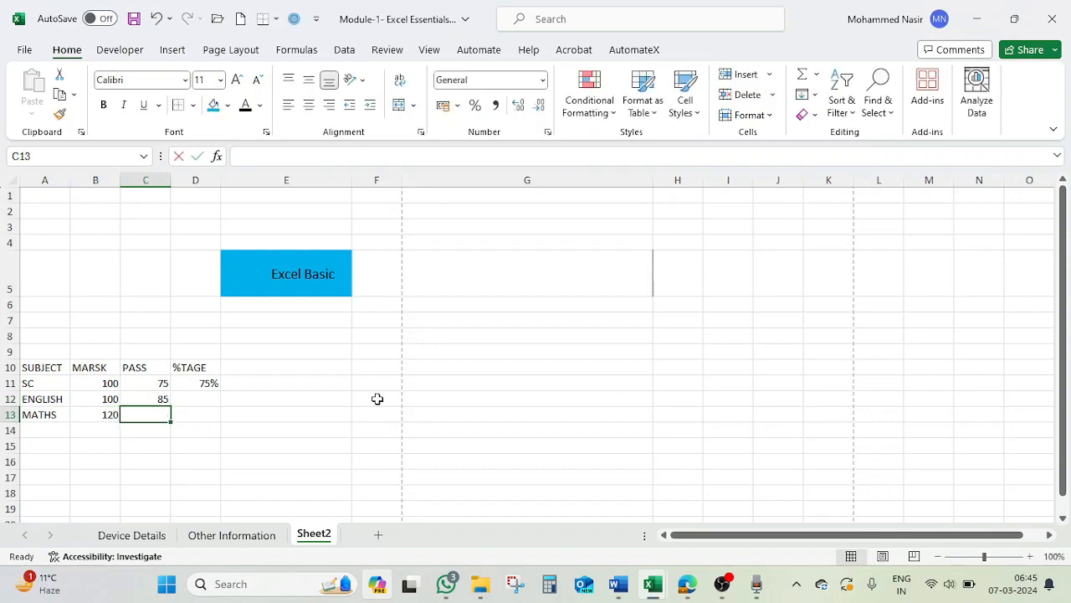
type("92")
key("Tab")
Fill the percentage formula from cell D11 down to D13.
left_click(216, 384)
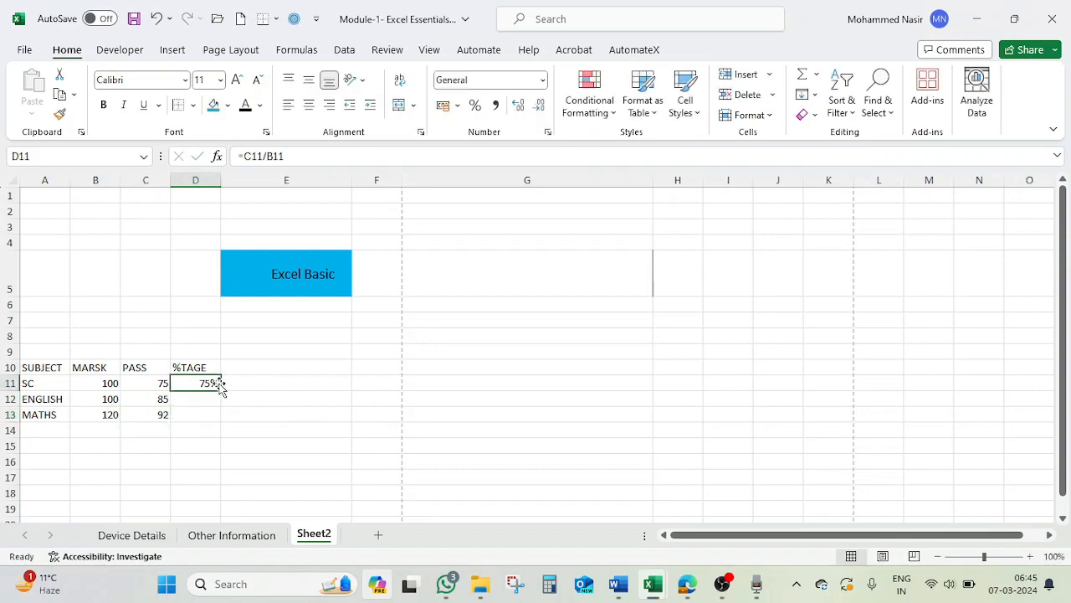
left_click_drag(221, 391, 218, 420)
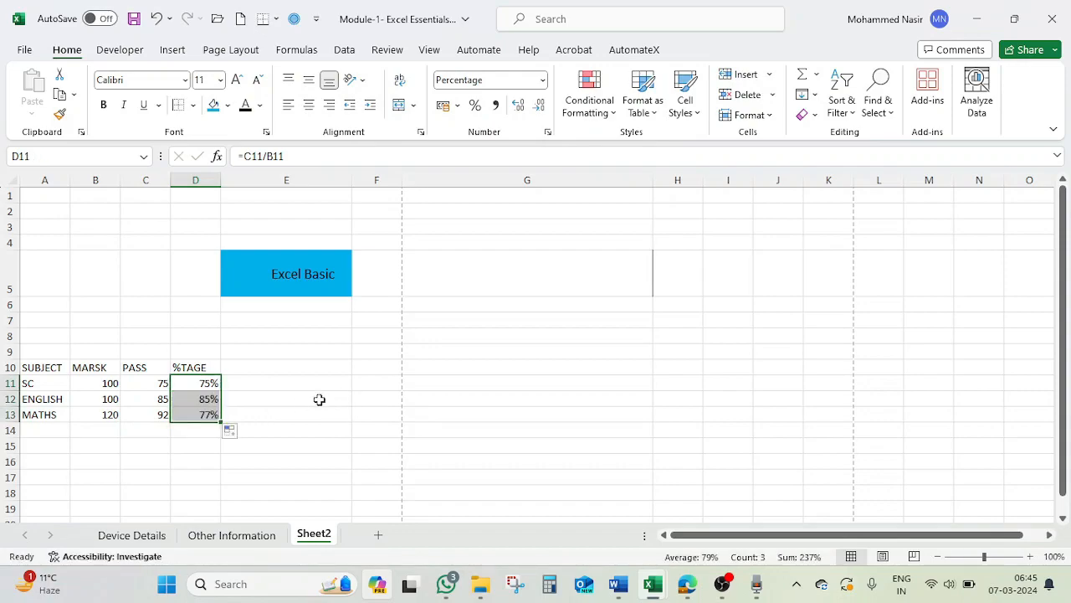
left_click(282, 402)
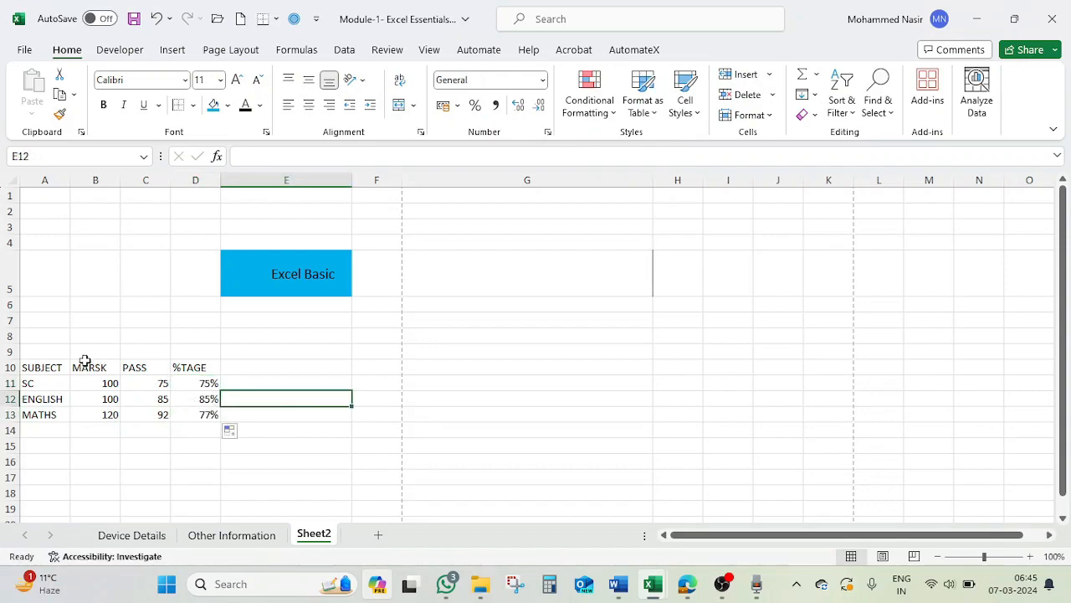
Enter the title "CLASS X" in cell A9 above the marks table and reselect that cell.
left_click(59, 351)
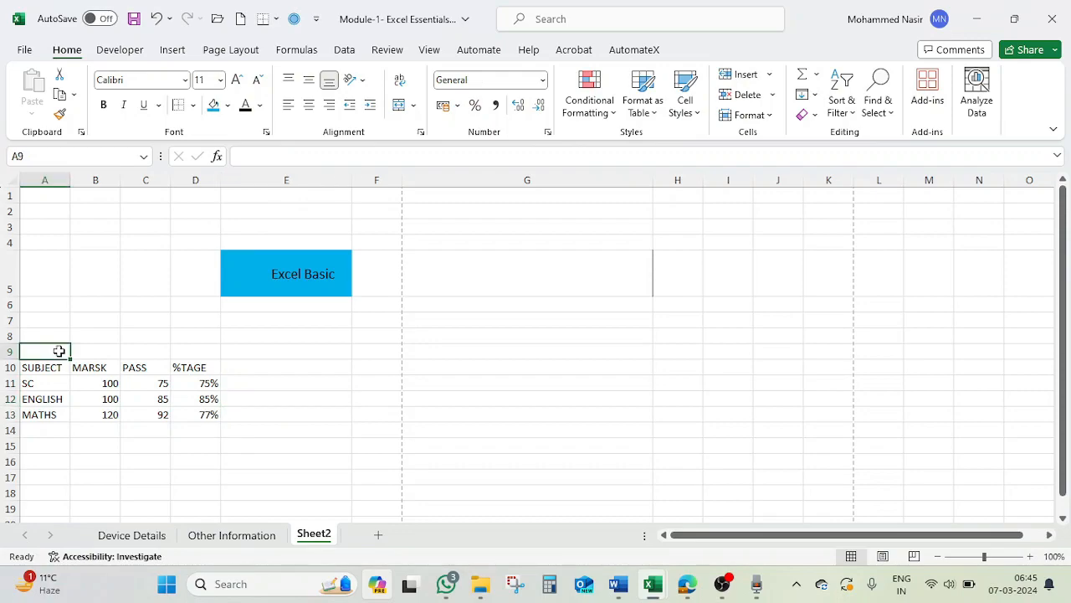
type("CLASS X")
key("Tab")
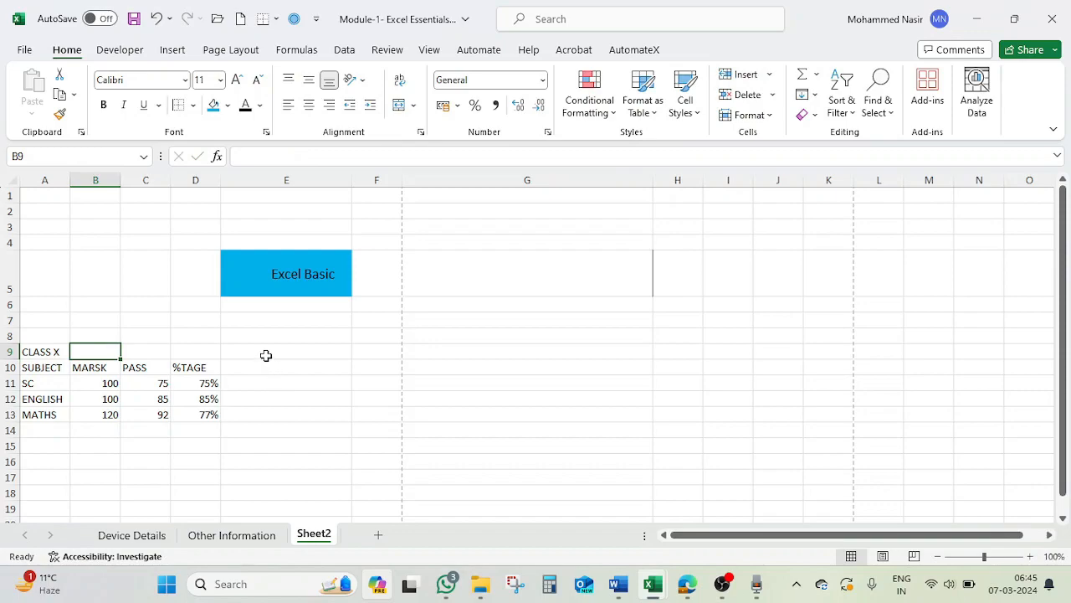
left_click(58, 350)
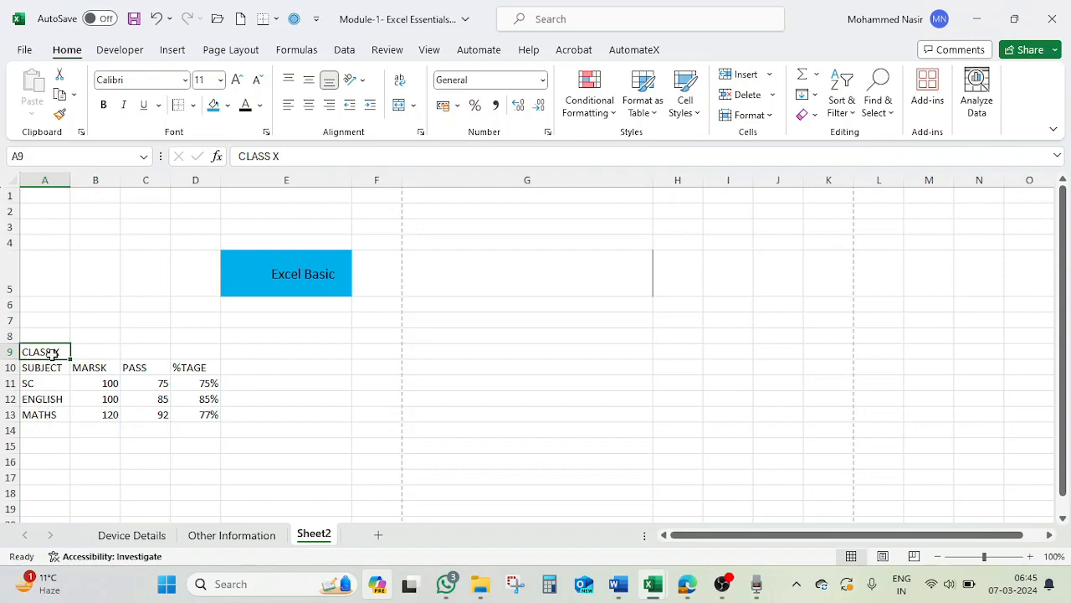
Enter "CLASS X" in cells B9, C9 and D9, repeating the title above each remaining column of the marks table.
left_click(95, 352)
type("CLASS X")
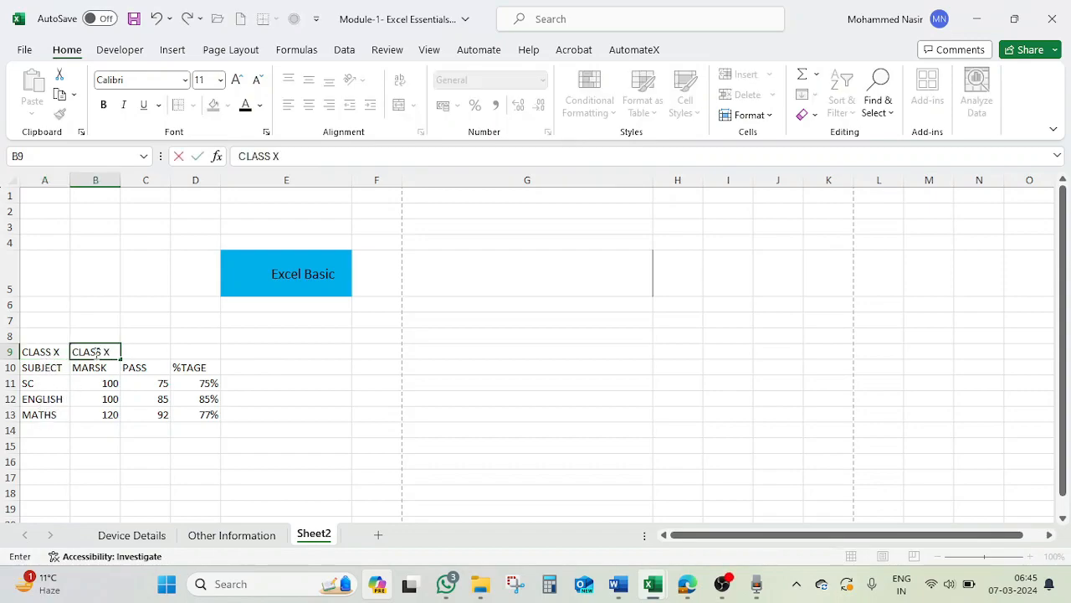
key("Tab")
type("CLASS X")
key("Tab")
type("CLASS")
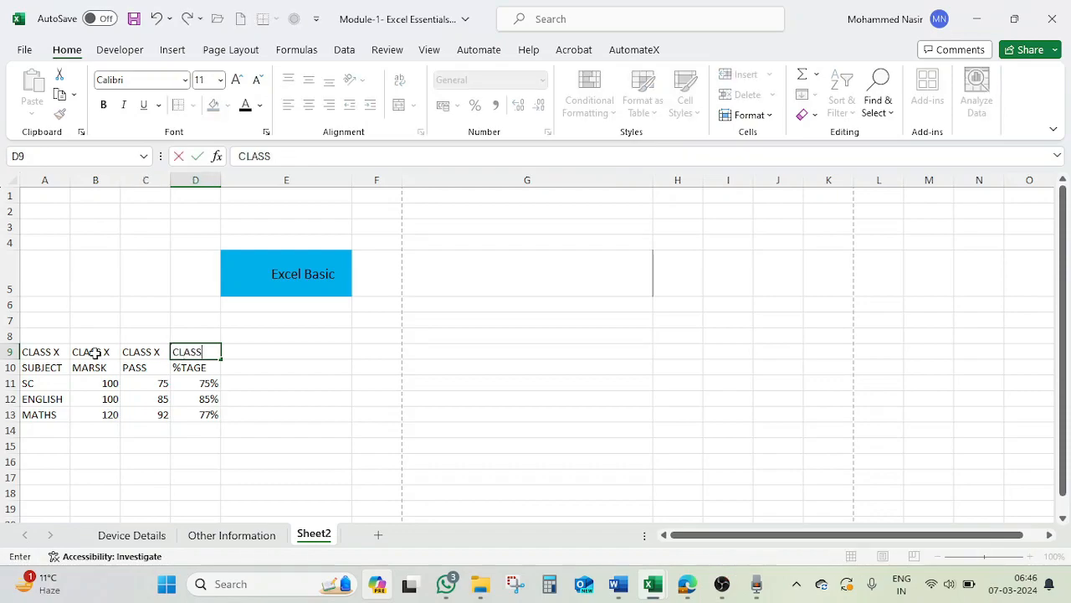
type(" X")
key("Return")
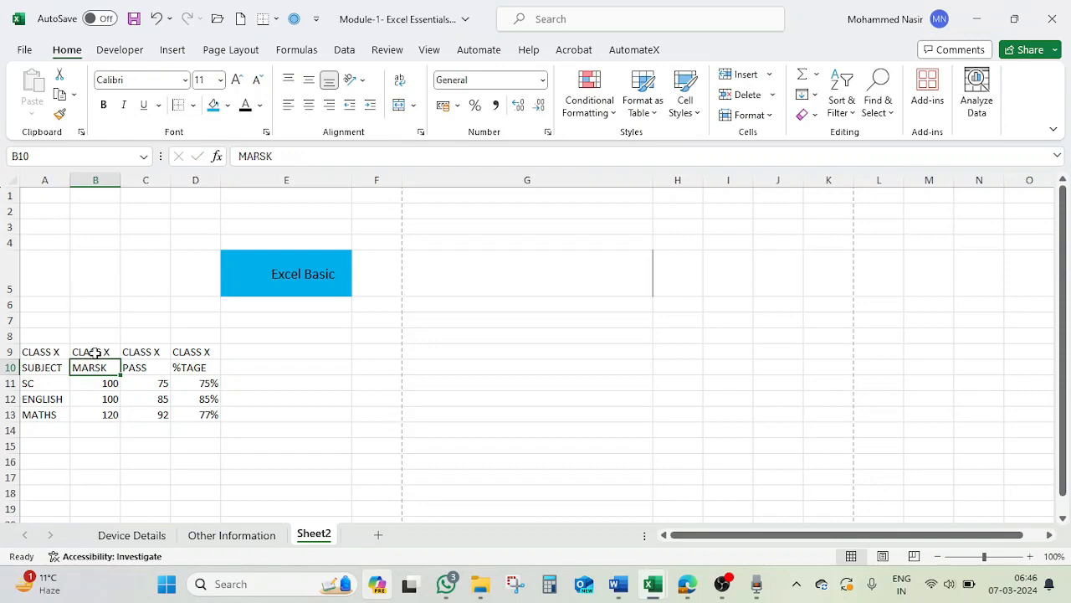
Clear the repeated titles from cells B9 to D9.
left_click_drag(74, 351, 193, 349)
key("Delete")
left_click(187, 400)
Merge and center the "CLASS X" title across A9:D9 and unmerge those cells again.
left_click_drag(53, 352, 184, 351)
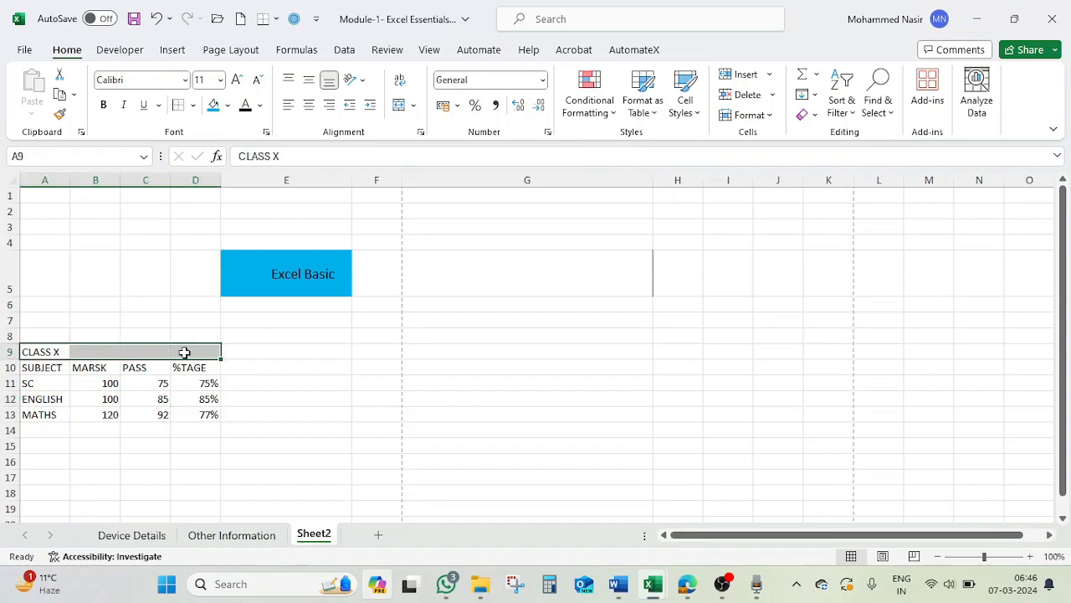
left_click(400, 106)
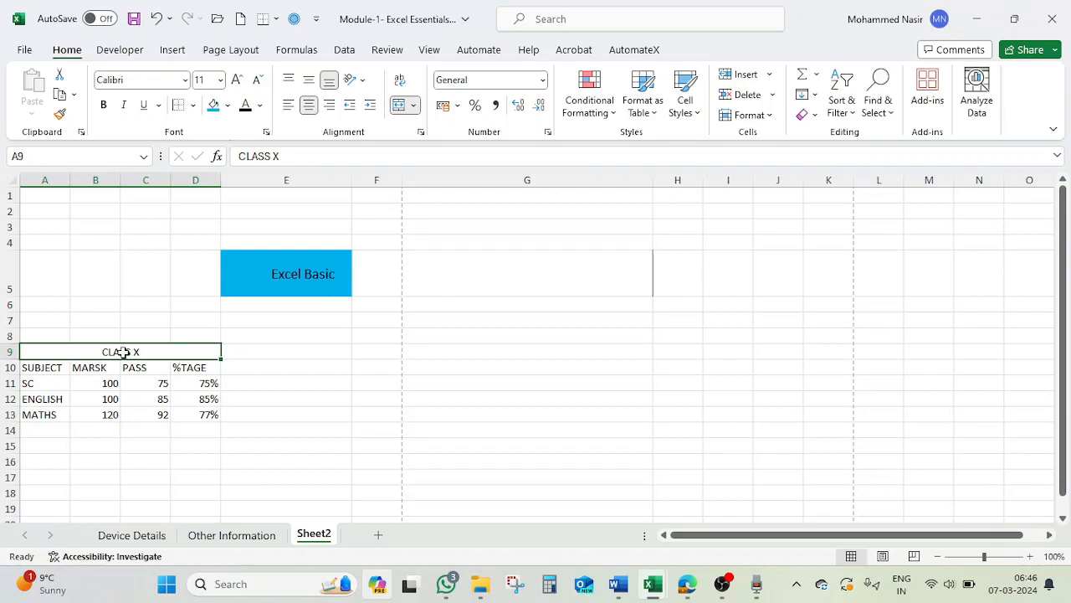
left_click(401, 107)
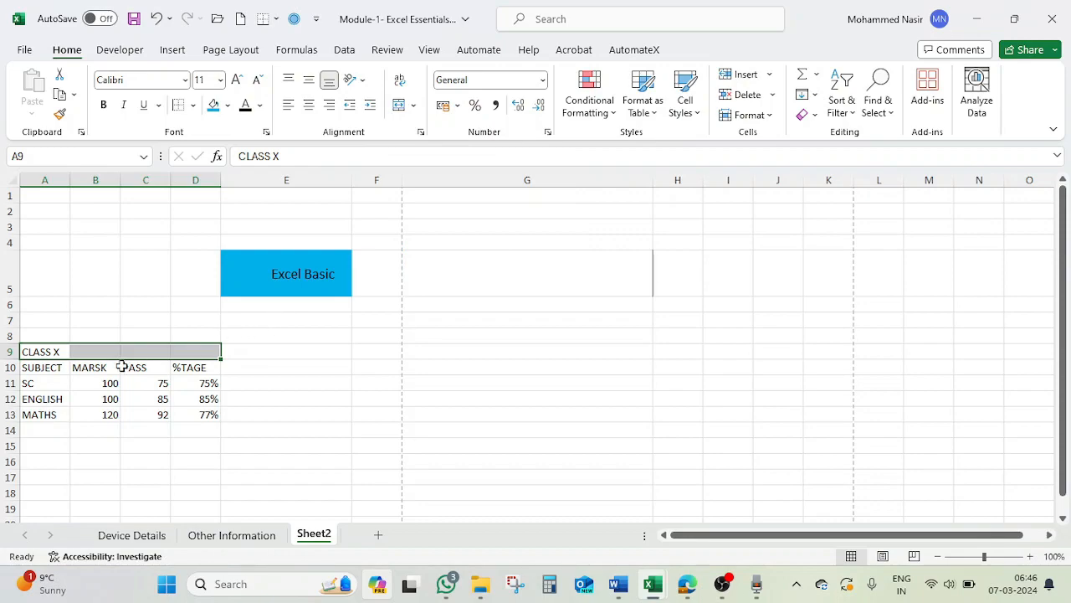
Merge and center cells A9:D9 so the "CLASS X" title spans the marks table.
left_click(44, 353)
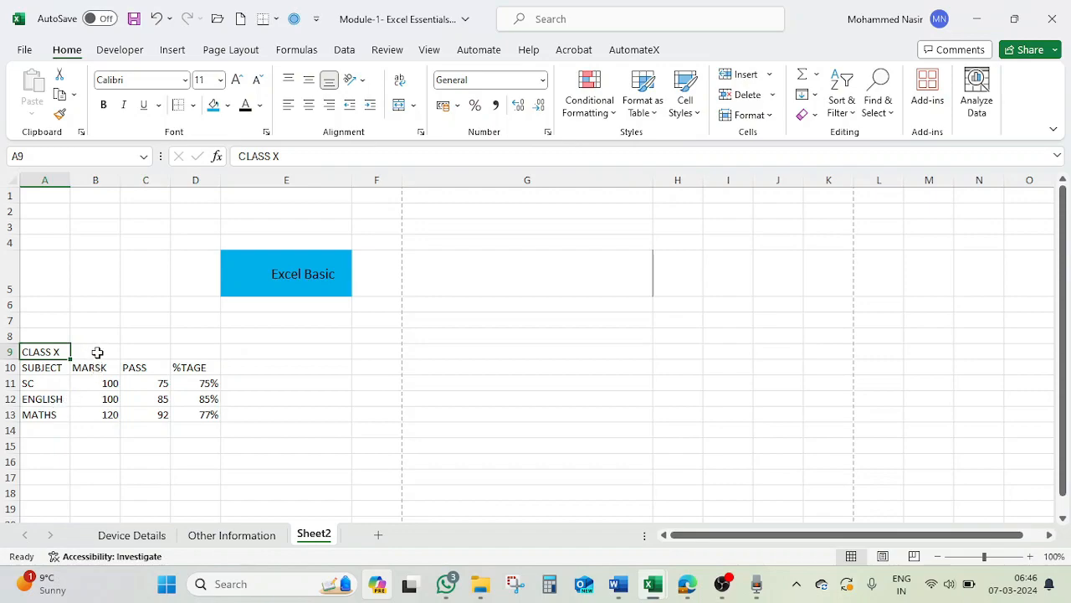
left_click_drag(62, 351, 193, 350)
left_click(399, 105)
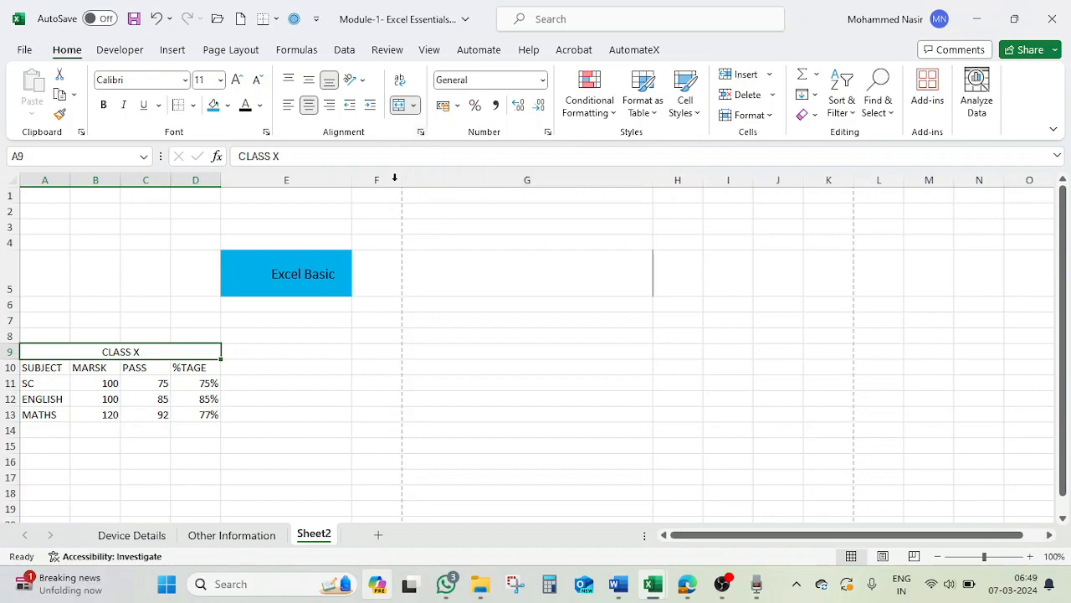
left_click(51, 478)
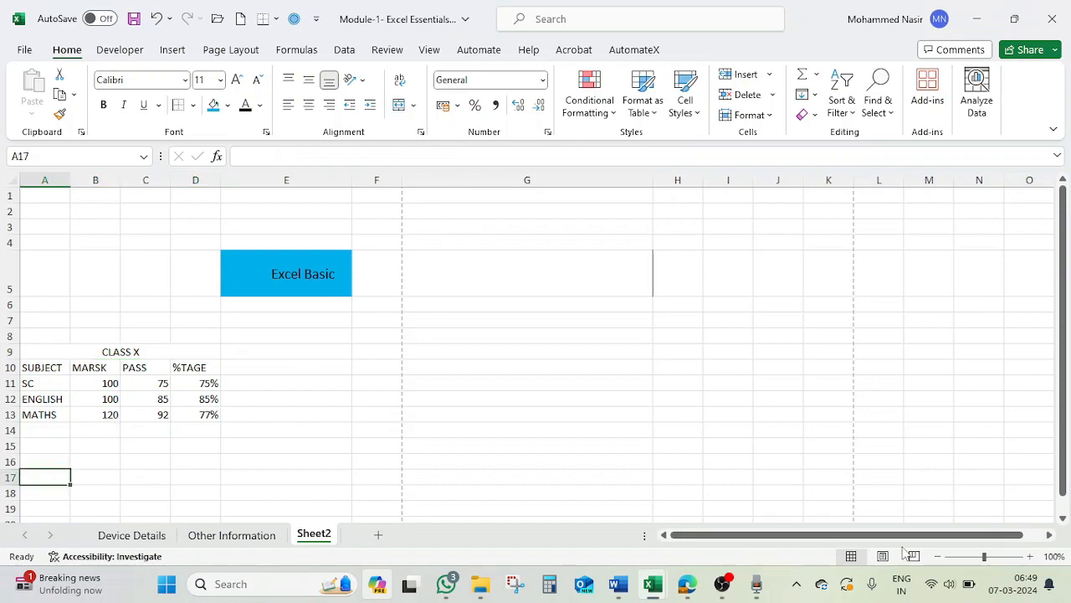
Add a new worksheet and enter "Today, we are learning Formatting options in Excel" in cell A1.
left_click(379, 534)
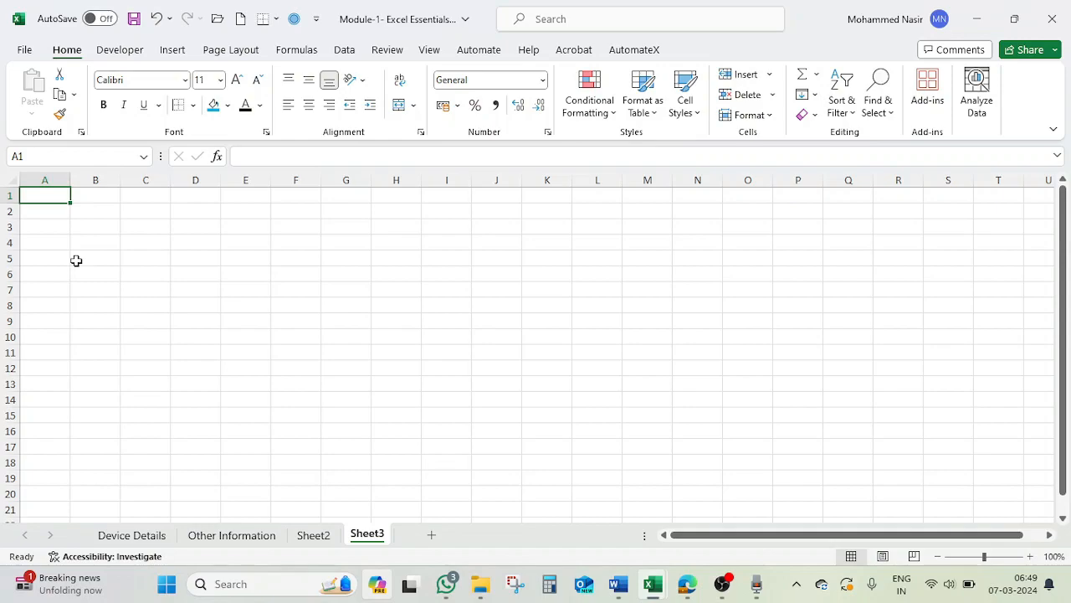
type("THO")
key("BackSpace")
key("BackSpace")
key("BackSpace")
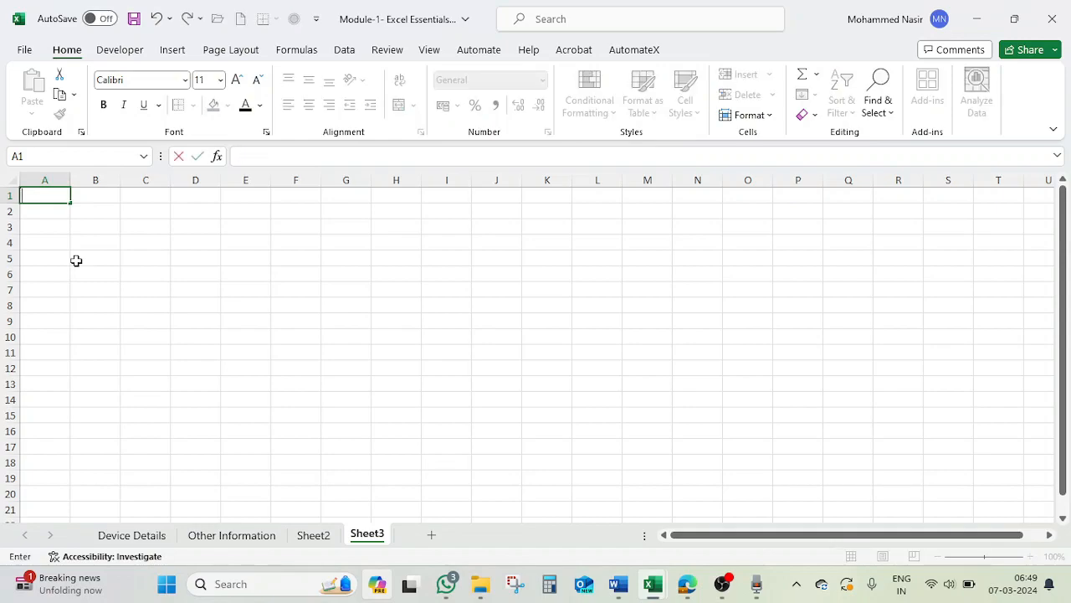
type("Today, we are learning Formatting options in e")
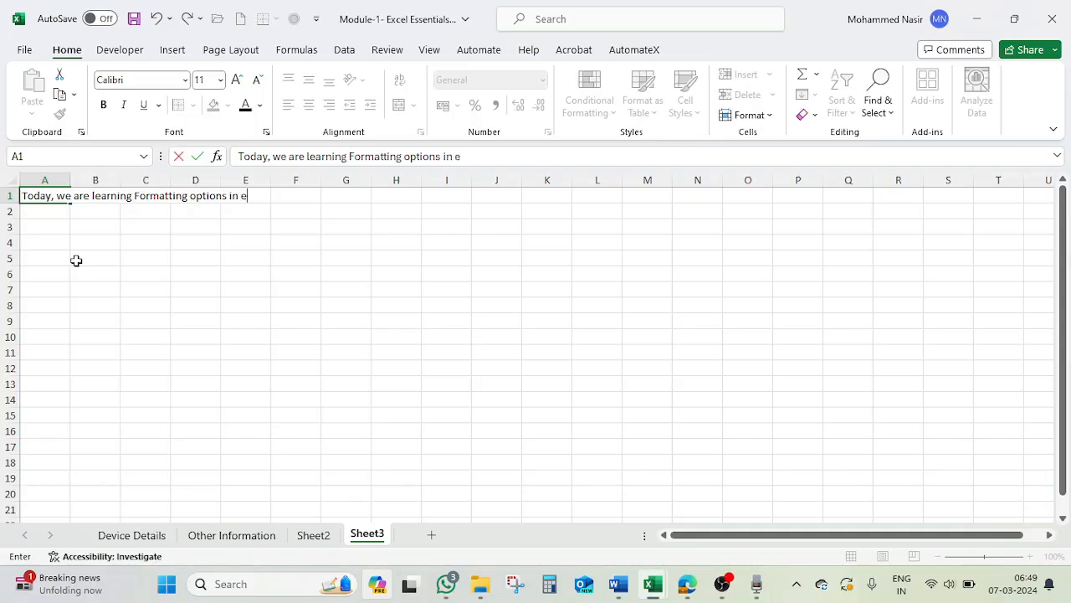
key("BackSpace")
type("Excel")
key("Return")
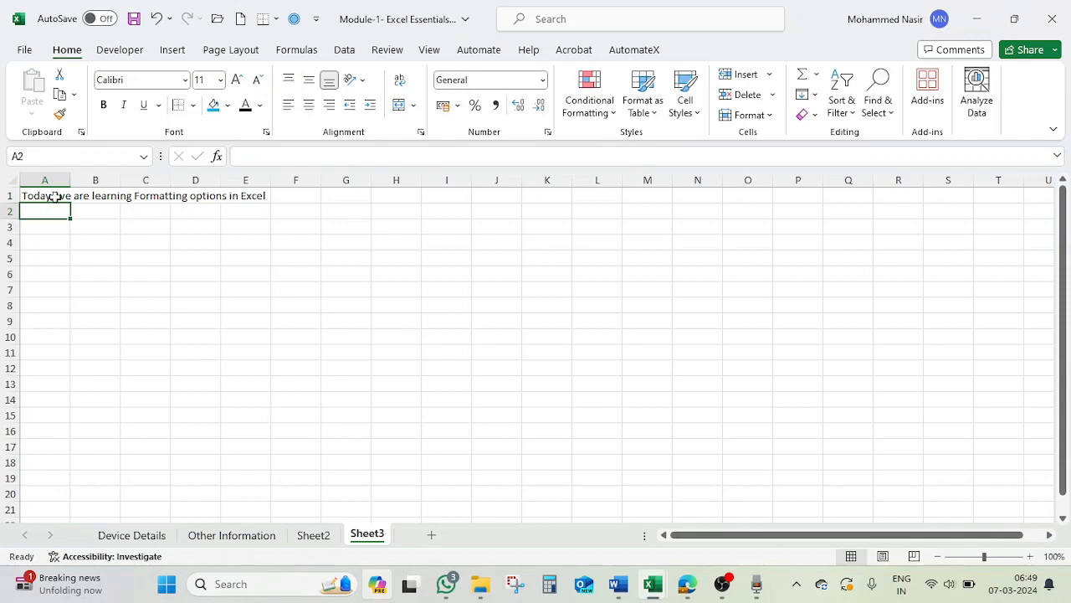
Compare the contents of cells A1 and B1, and apply Wrap Text to the long sentence in A1.
left_click(54, 195)
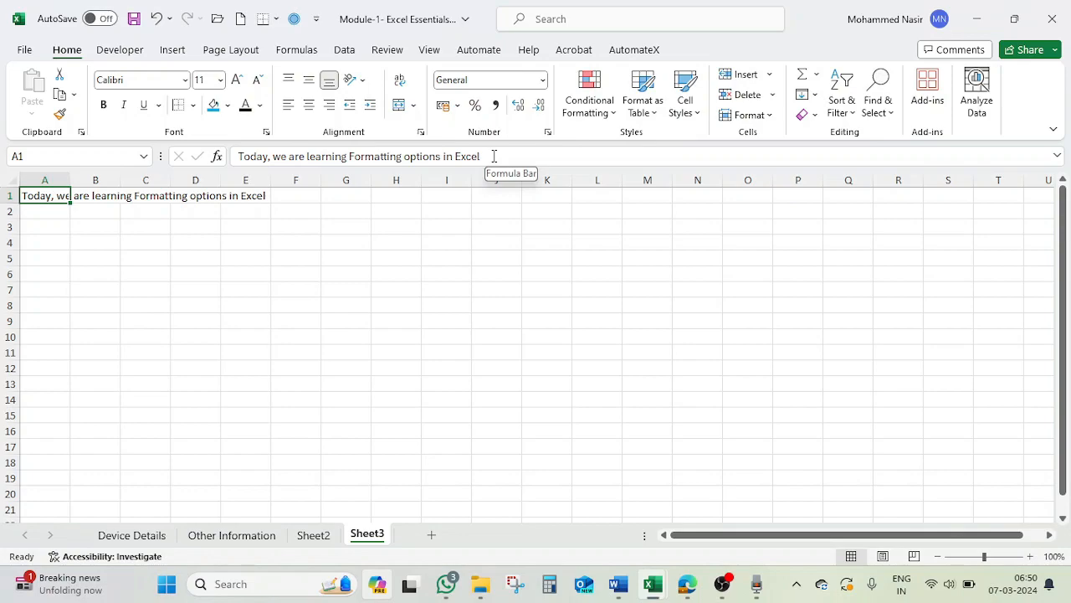
left_click(108, 195)
left_click(273, 157)
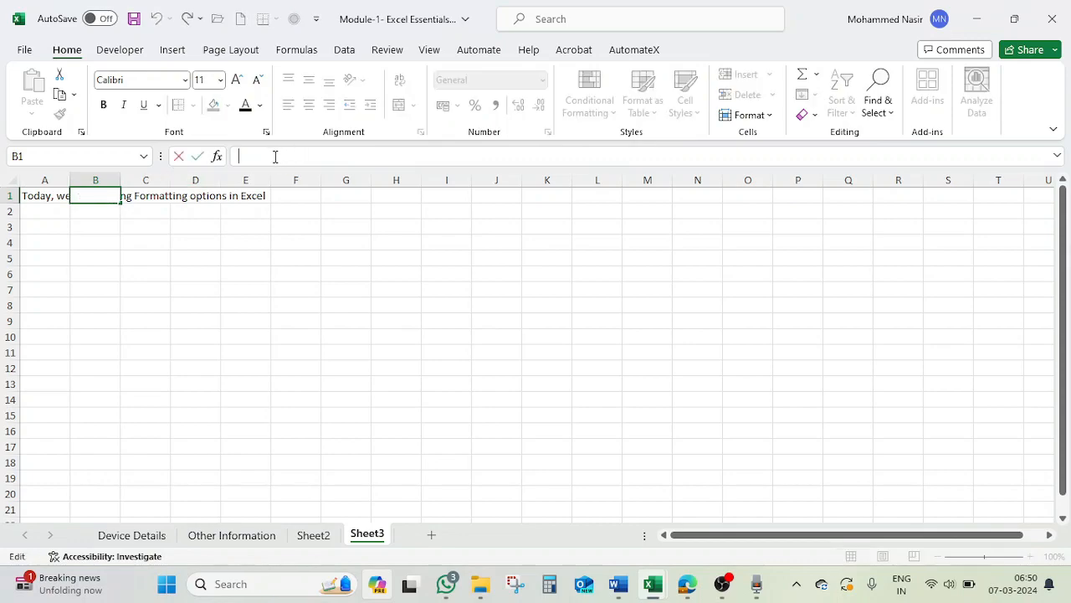
key("Return")
left_click(49, 198)
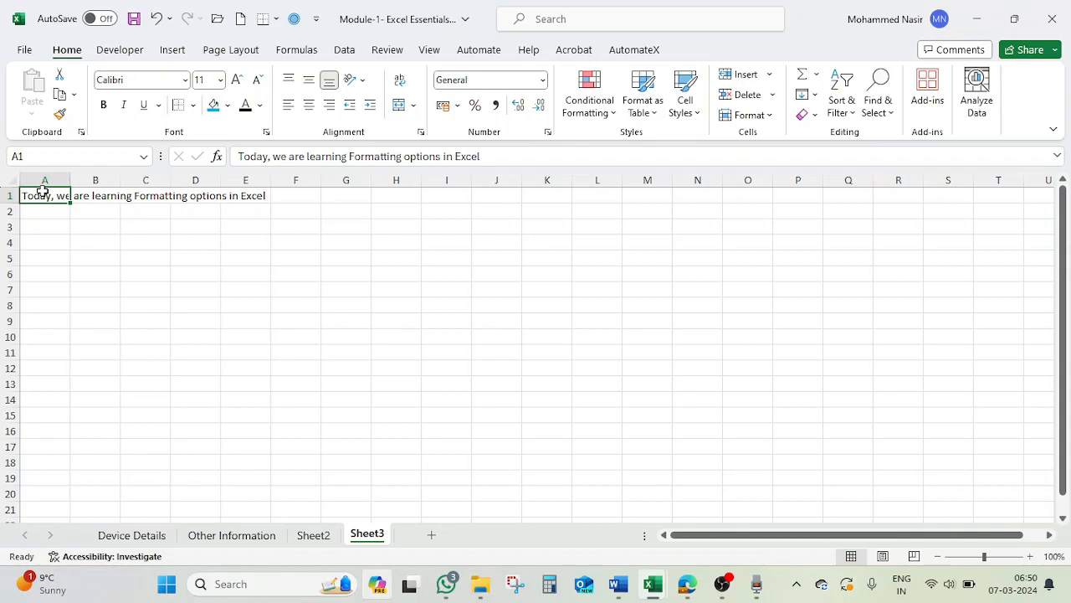
left_click(400, 82)
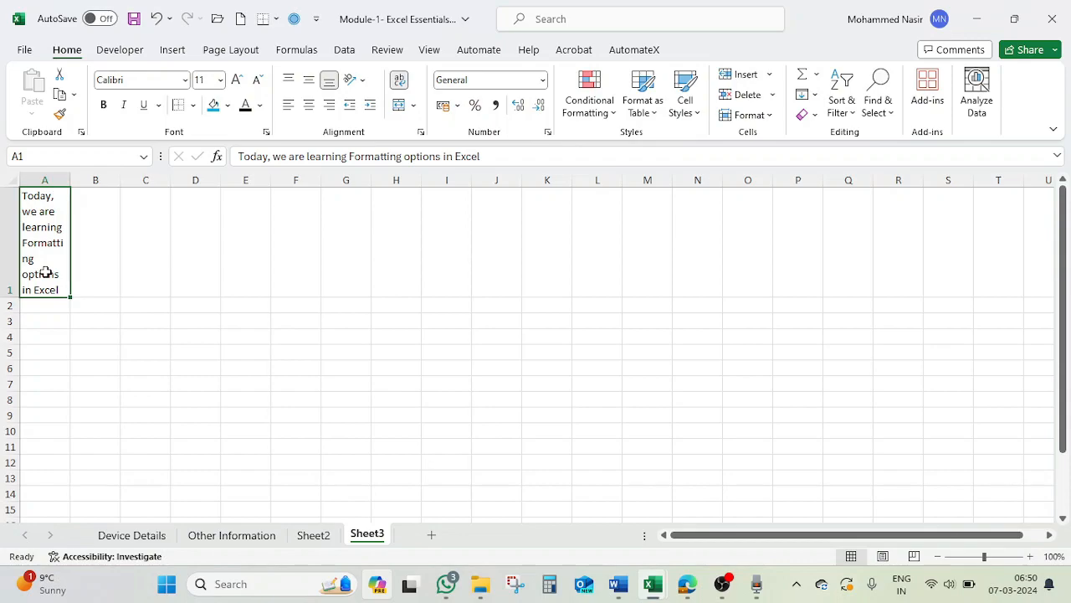
Widen column A and try top, middle and bottom alignment on the wrapped text in cell A1.
left_click_drag(70, 179, 123, 179)
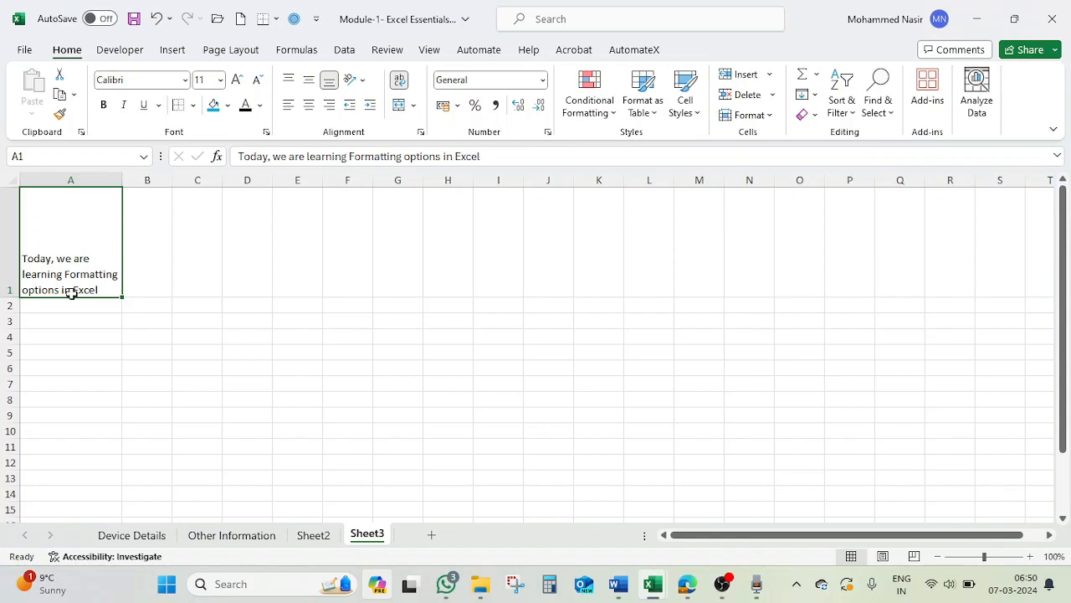
left_click(288, 81)
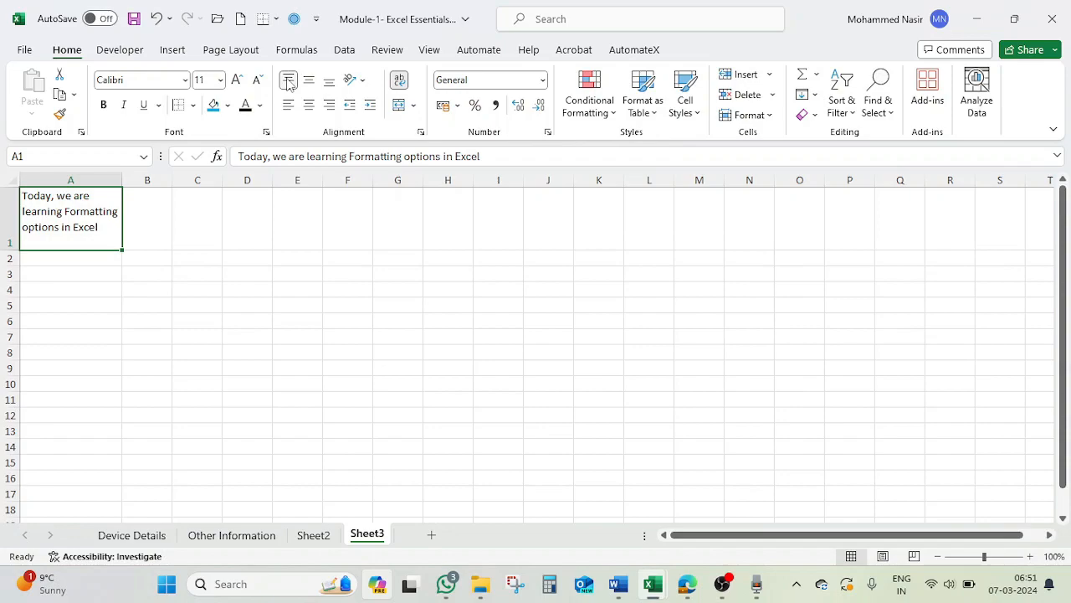
left_click(308, 82)
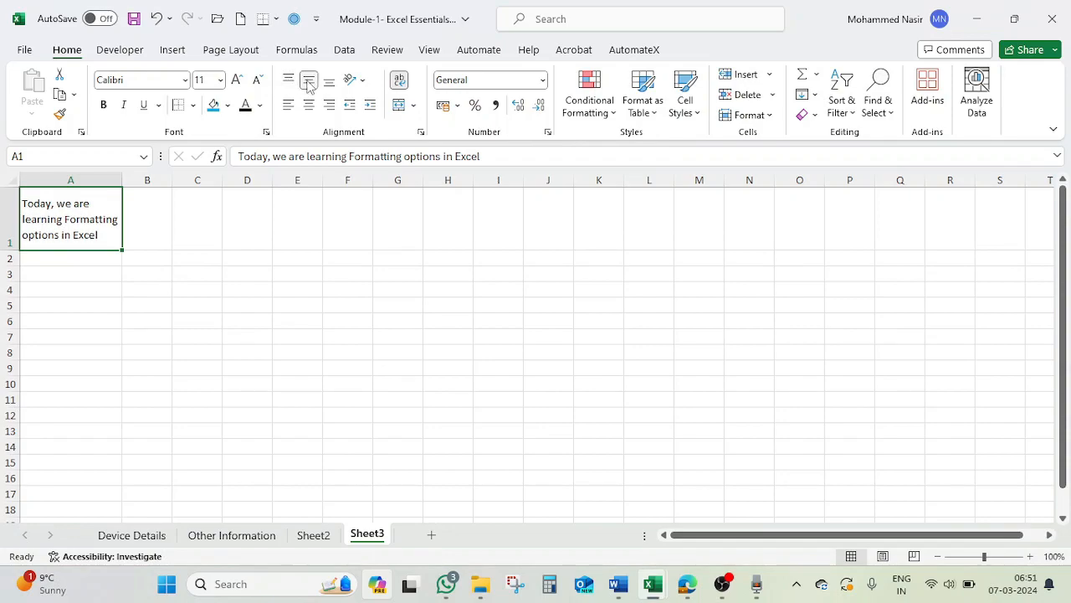
left_click(329, 82)
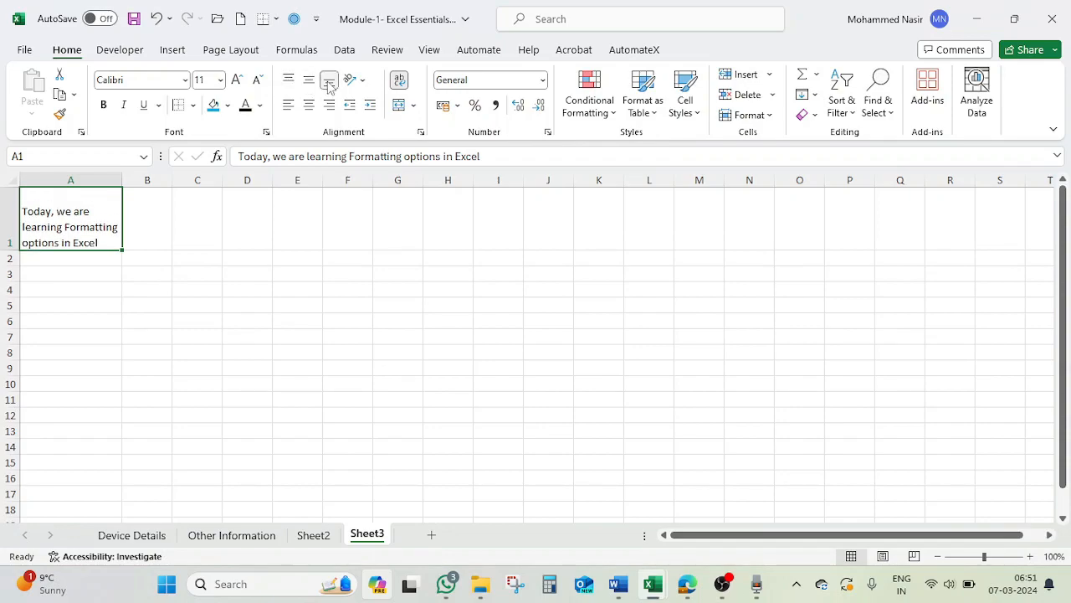
Narrow column A and reapply Wrap Text to cell A1 by switching it off and on again.
left_click_drag(122, 174, 83, 174)
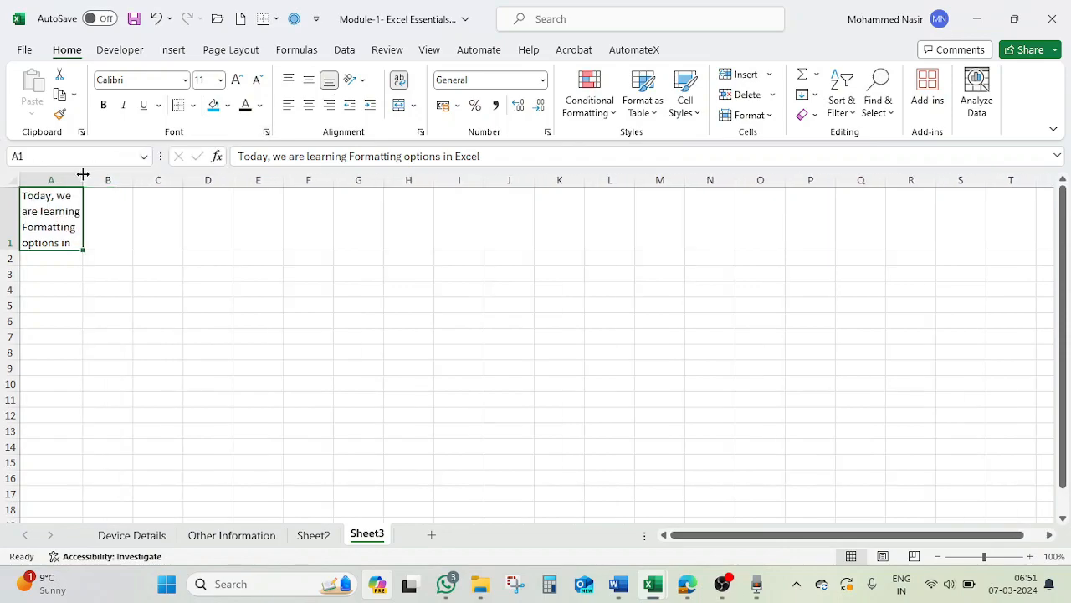
left_click(398, 80)
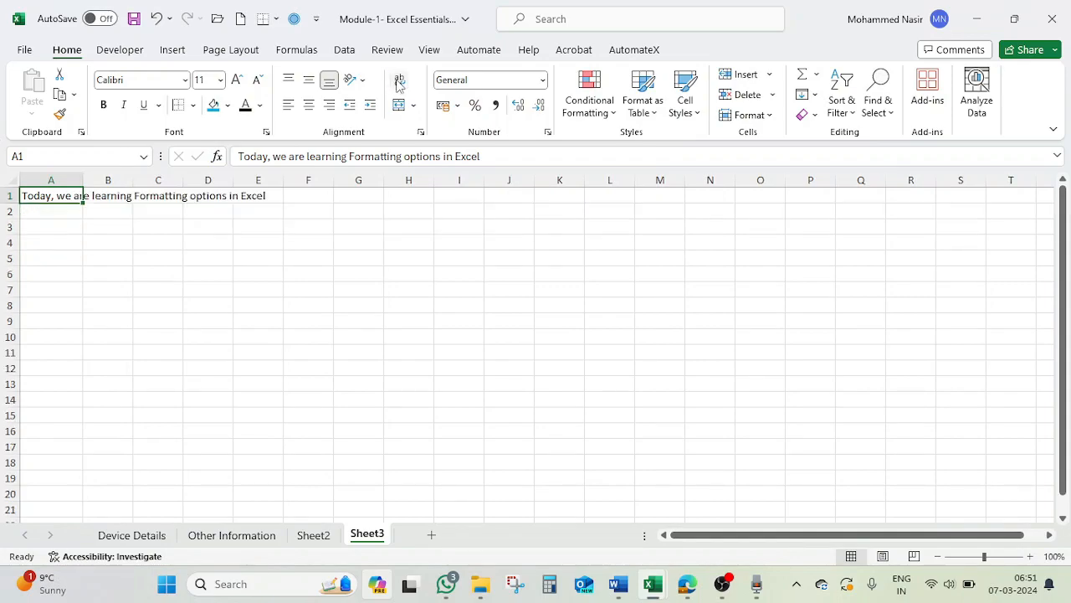
left_click(398, 81)
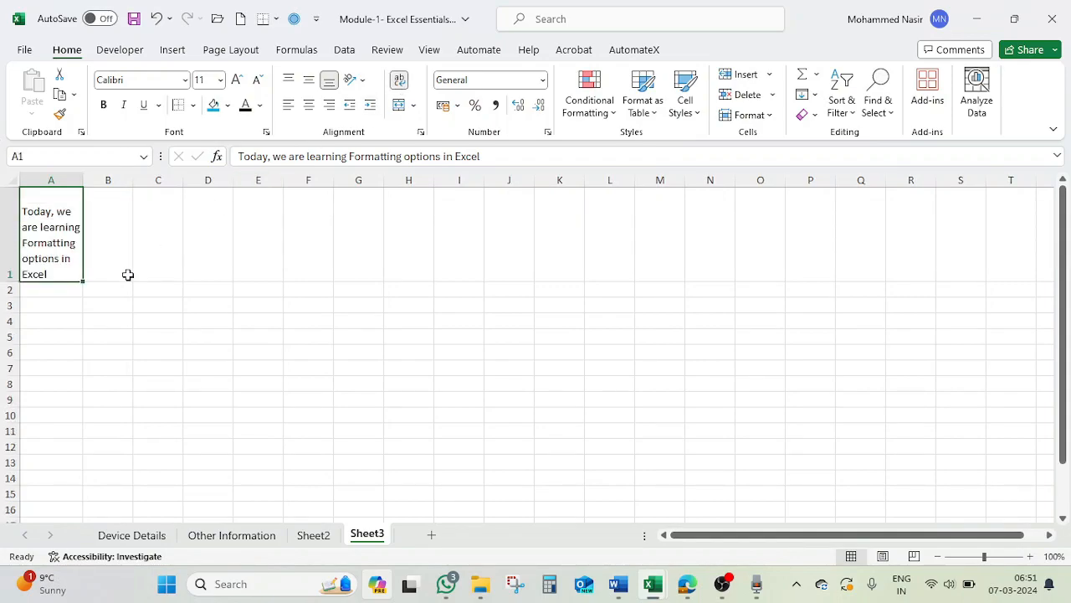